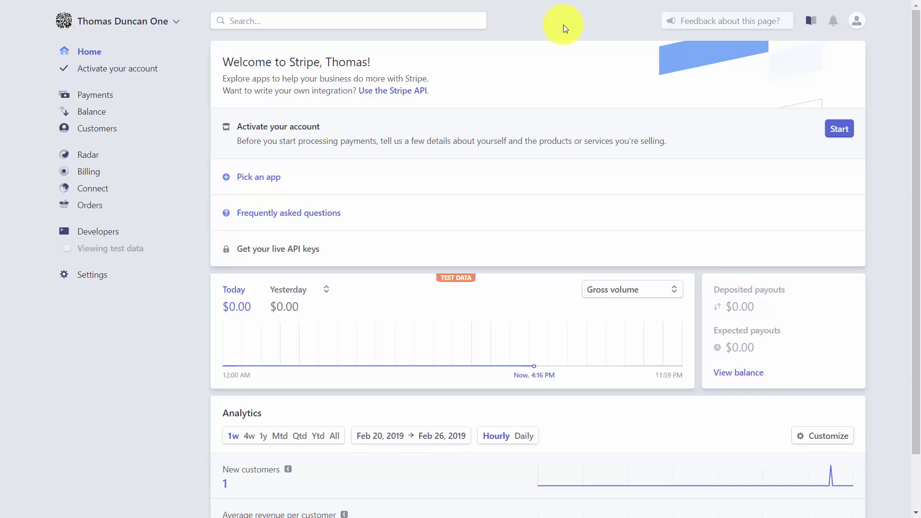
# - Open the existing customer's record and start adding a subscription for that customer
pyautogui.moveTo(187, 257)
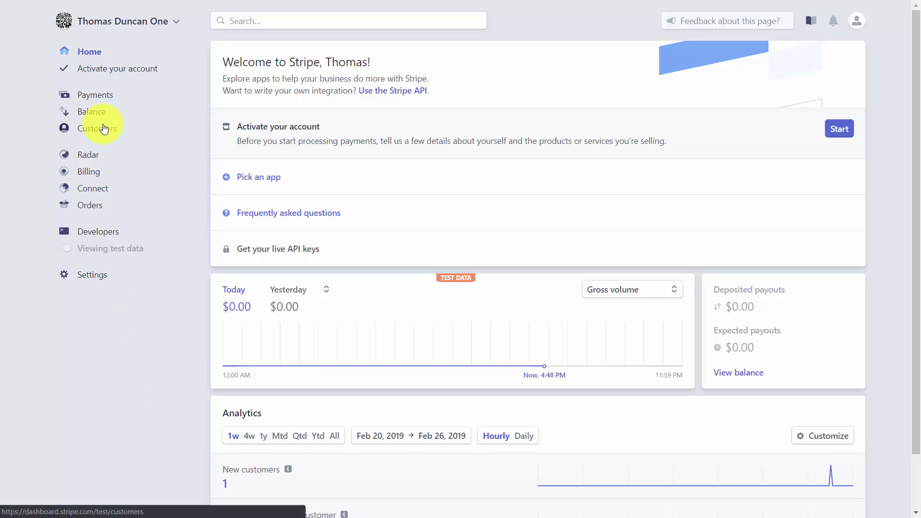
pyautogui.click(103, 130)
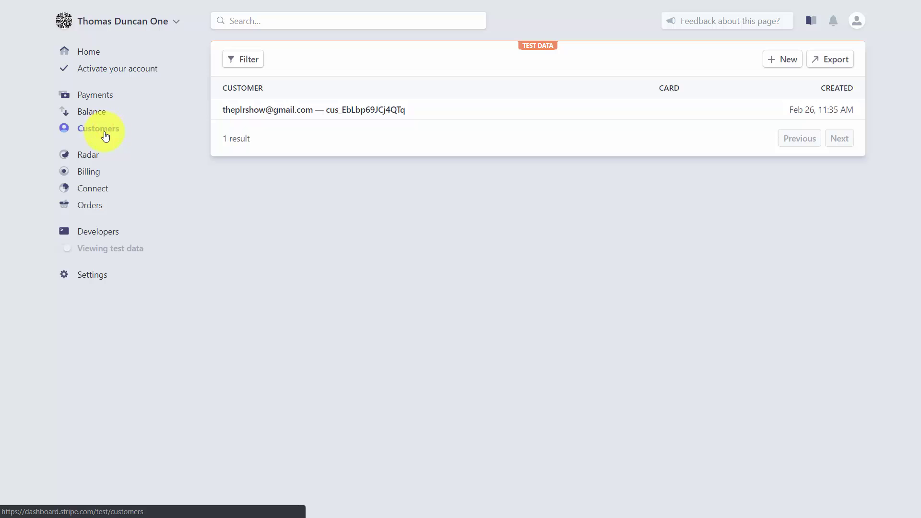
pyautogui.click(253, 115)
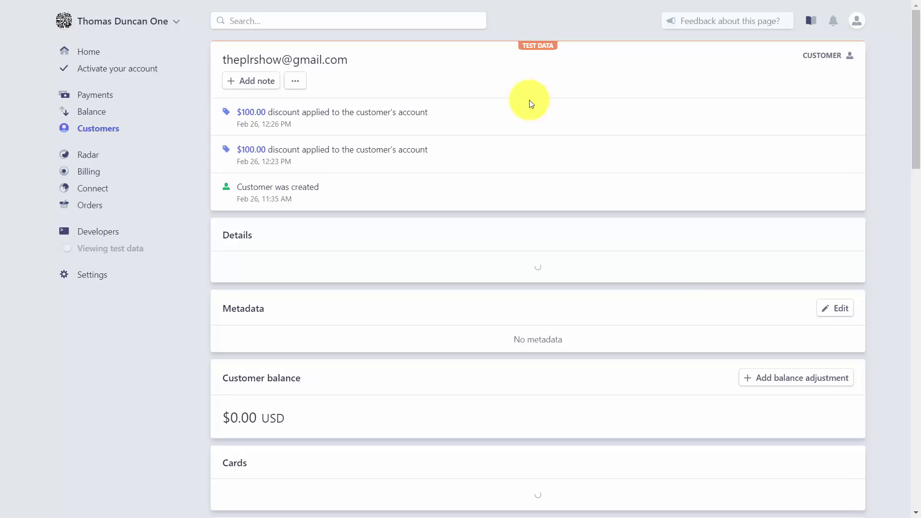
pyautogui.scroll(-3, 530, 108)
pyautogui.scroll(-10, 530, 110)
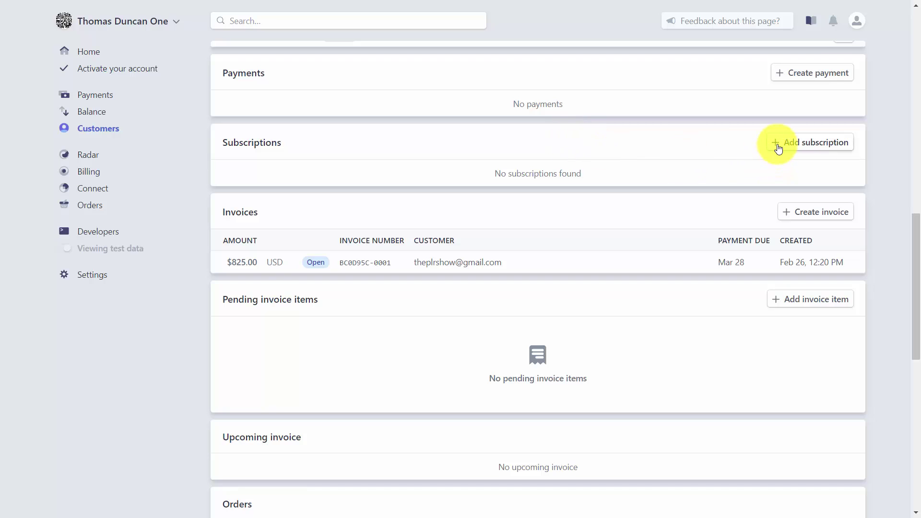
pyautogui.click(777, 144)
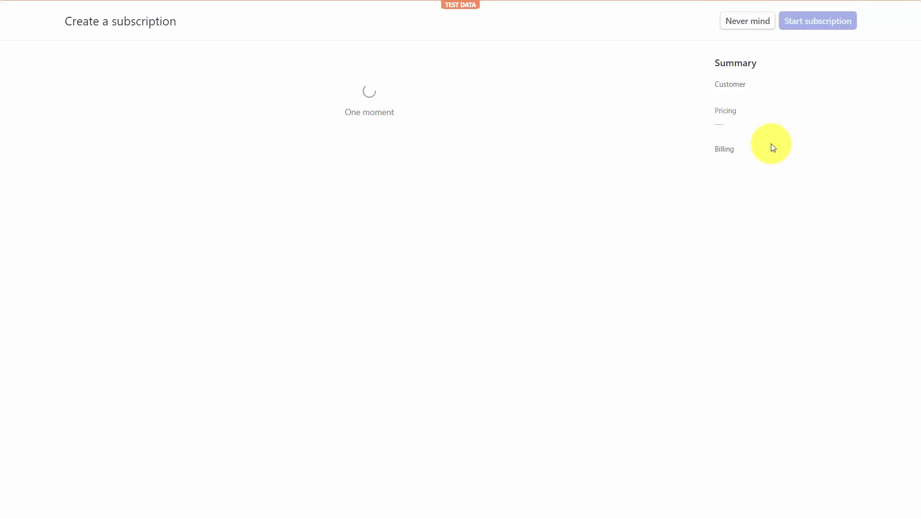
# - Create a product for the subscription named Personal Coaching, with unit label 0001 and statement descriptor Personal Coaching
pyautogui.scroll(-1, 454, 194)
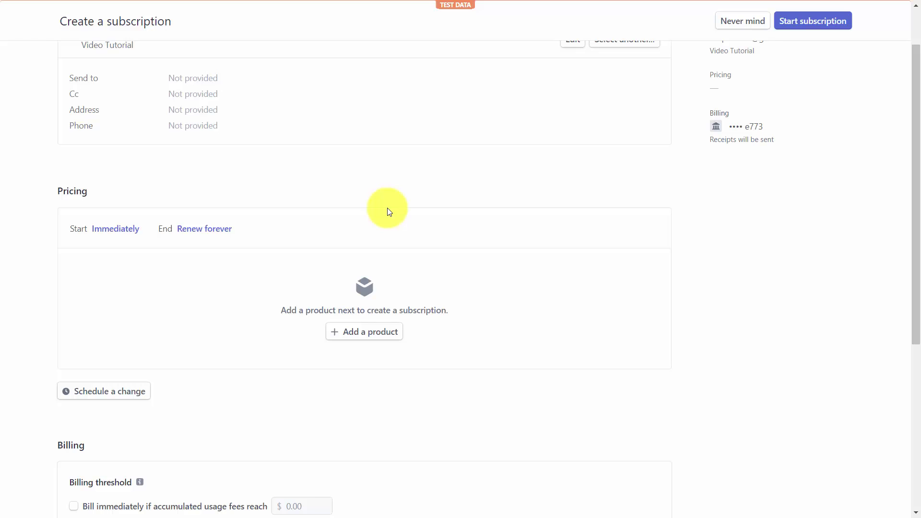
pyautogui.click(354, 336)
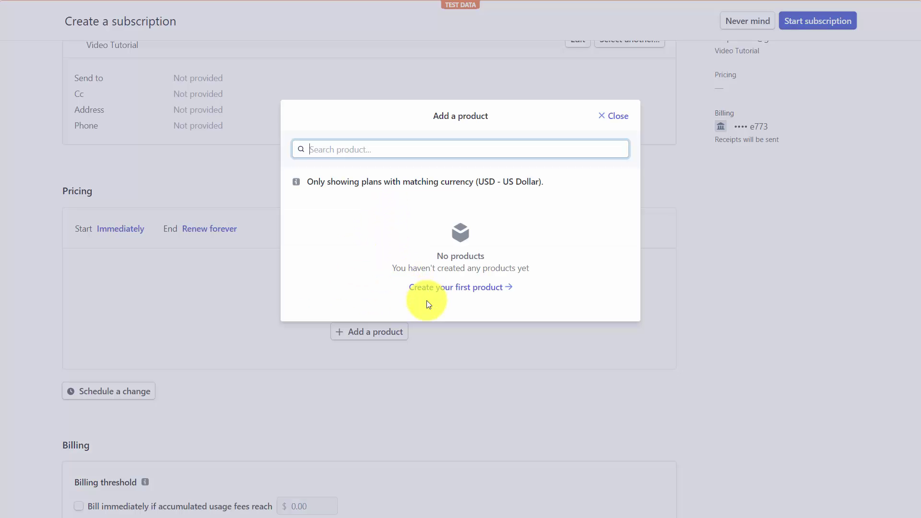
pyautogui.click(458, 287)
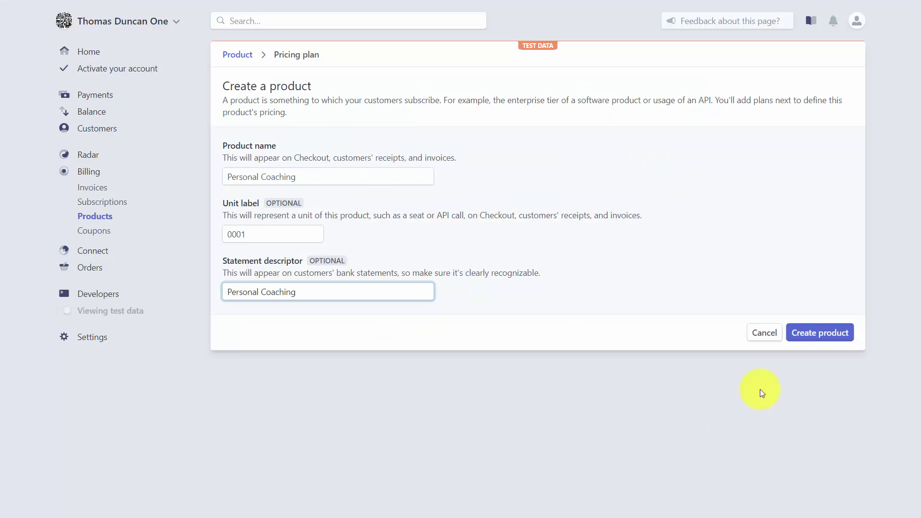
pyautogui.click(798, 332)
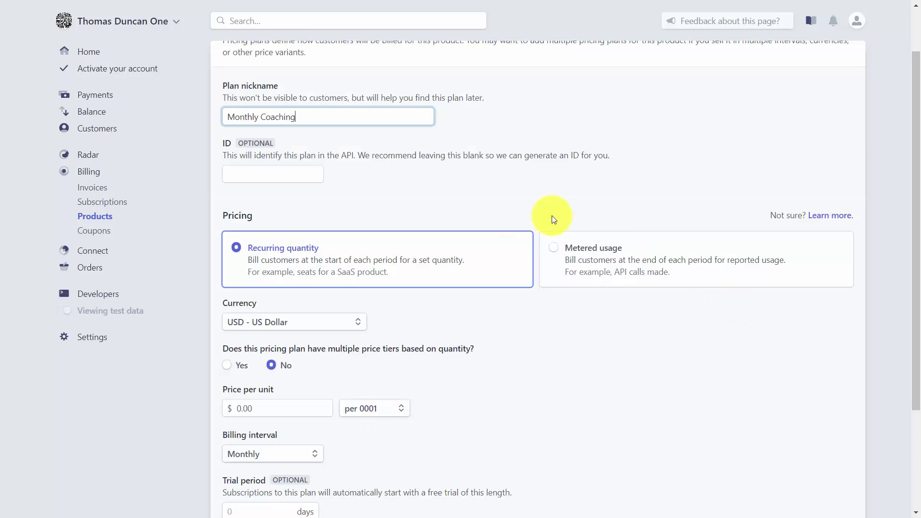
# - Set the Monthly Coaching plan's price to $77.00 per unit and add the pricing plan to the product
pyautogui.scroll(-1, 325, 293)
pyautogui.scroll(-1, 325, 293)
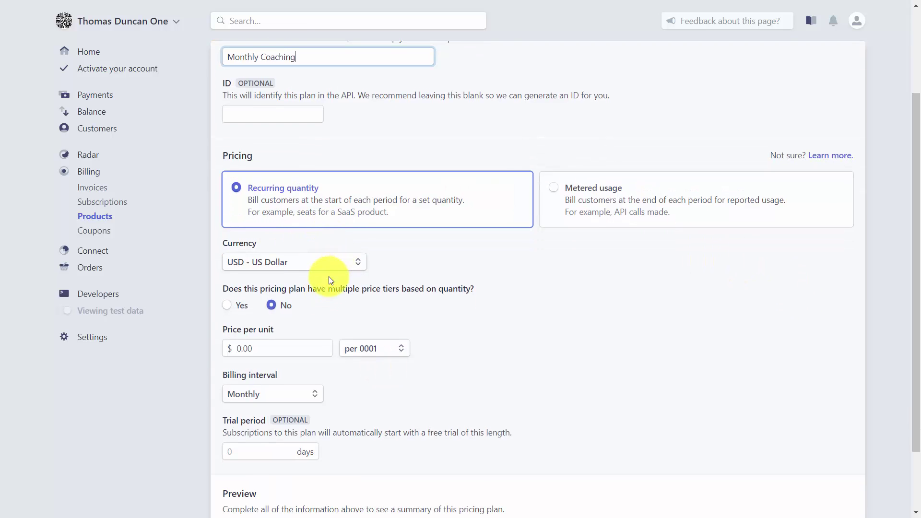
pyautogui.click(329, 349)
pyautogui.write('77')
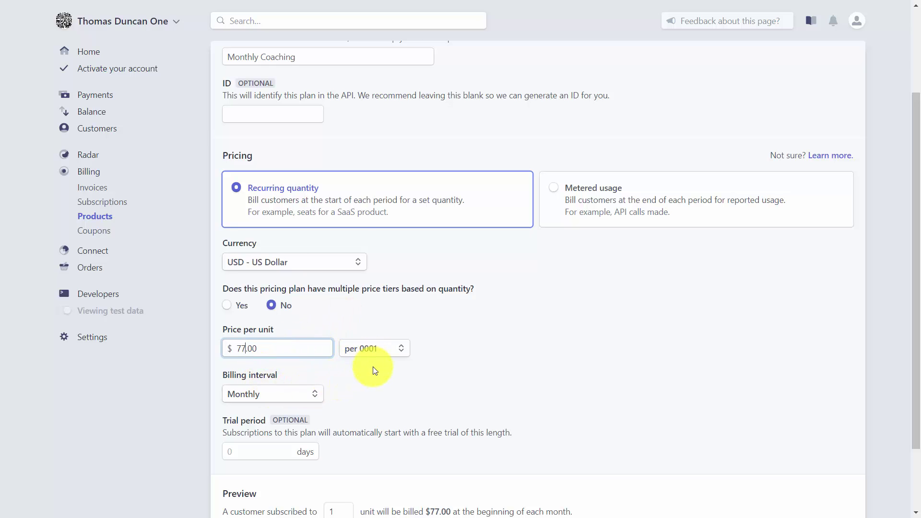
pyautogui.scroll(-2, 334, 355)
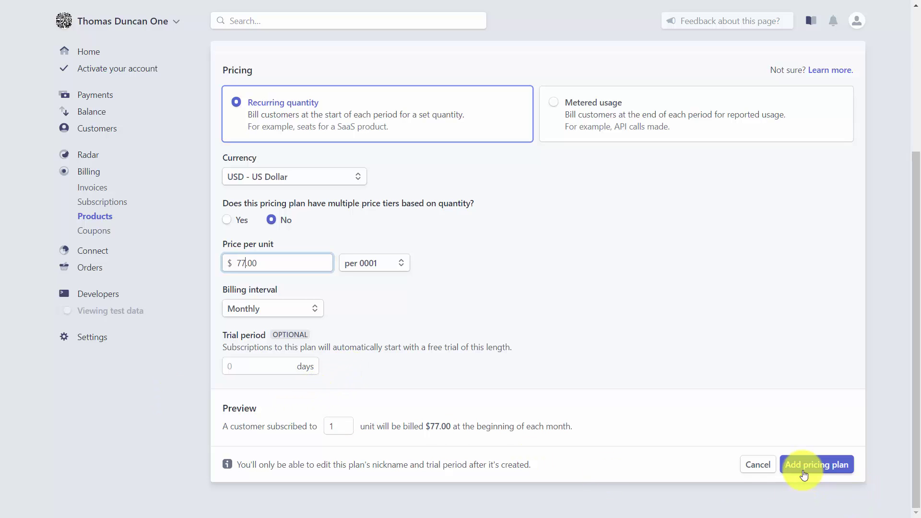
pyautogui.click(804, 475)
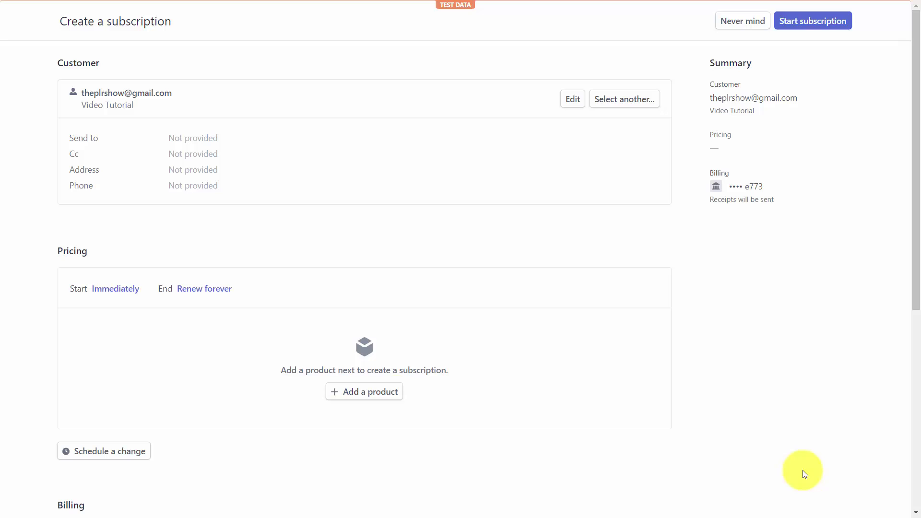
# - Add the Personal Coaching - Monthly Coaching plan to the subscription and start it with invoices emailed to the customer for manual payment
pyautogui.click(391, 393)
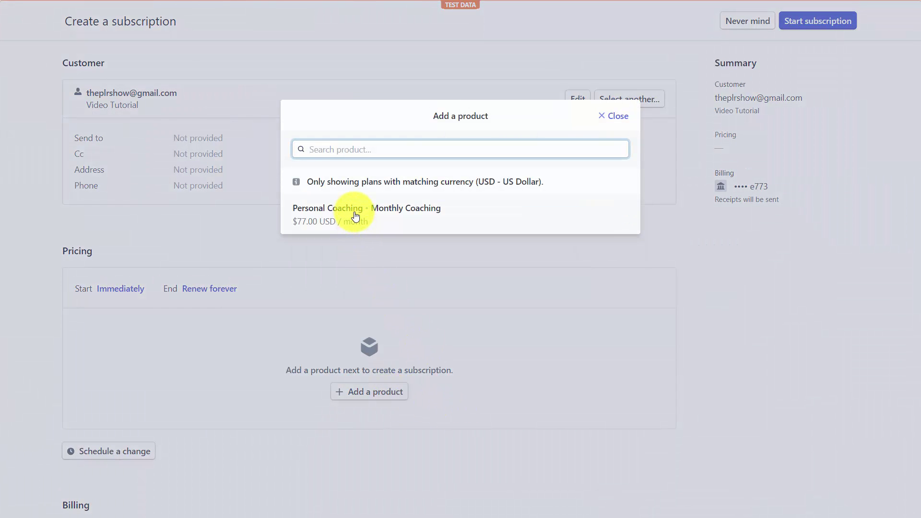
pyautogui.click(355, 216)
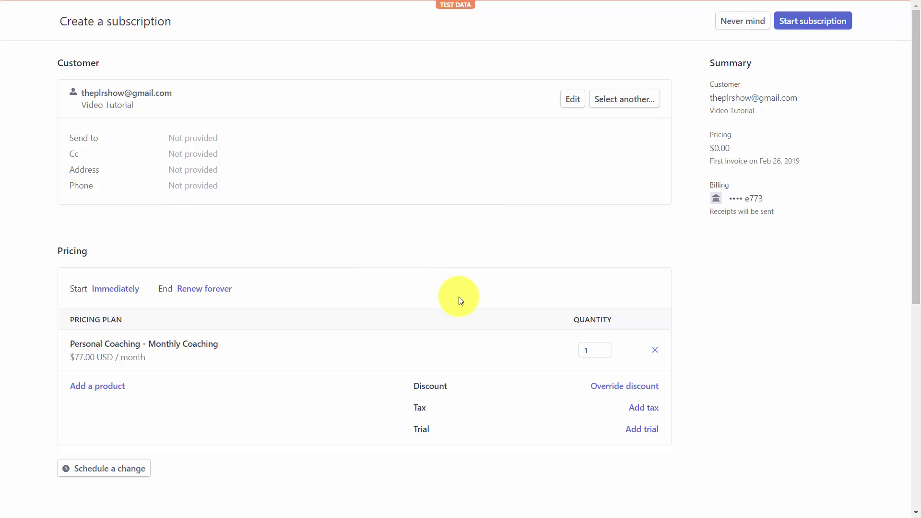
pyautogui.scroll(-4, 458, 298)
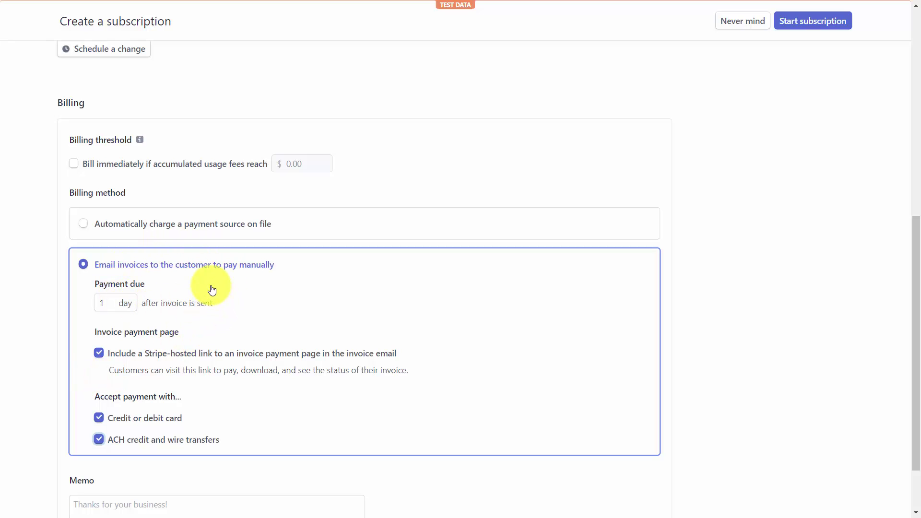
pyautogui.click(79, 270)
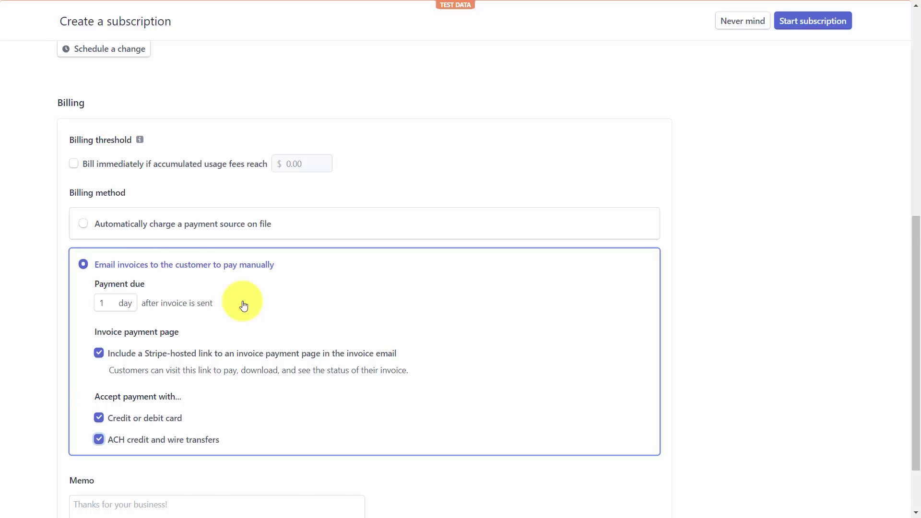
pyautogui.scroll(-1, 243, 306)
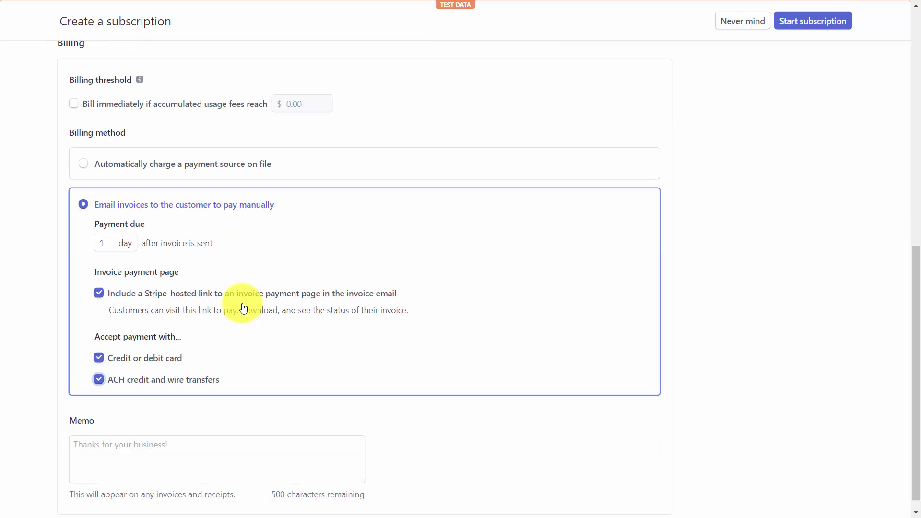
pyautogui.click(789, 27)
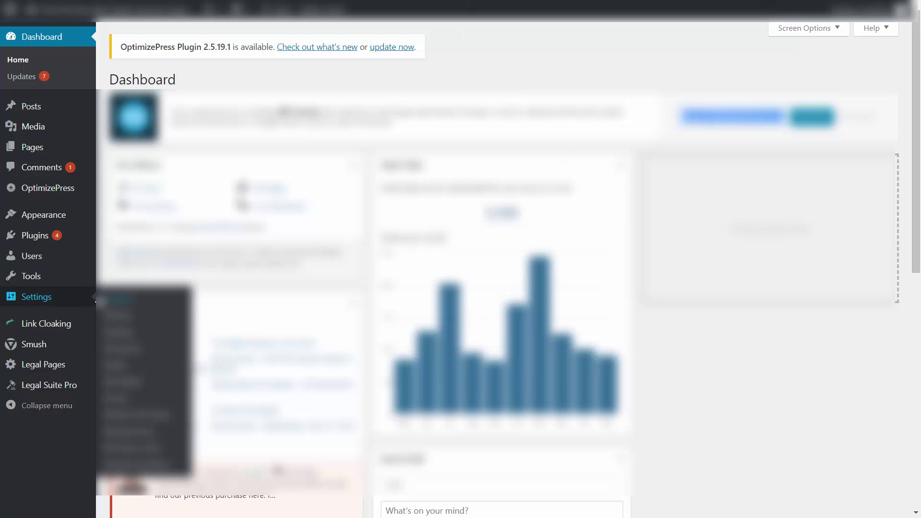
# - Switch to the WordPress admin site and search the plugin directory for "stripe"
pyautogui.moveTo(33, 245)
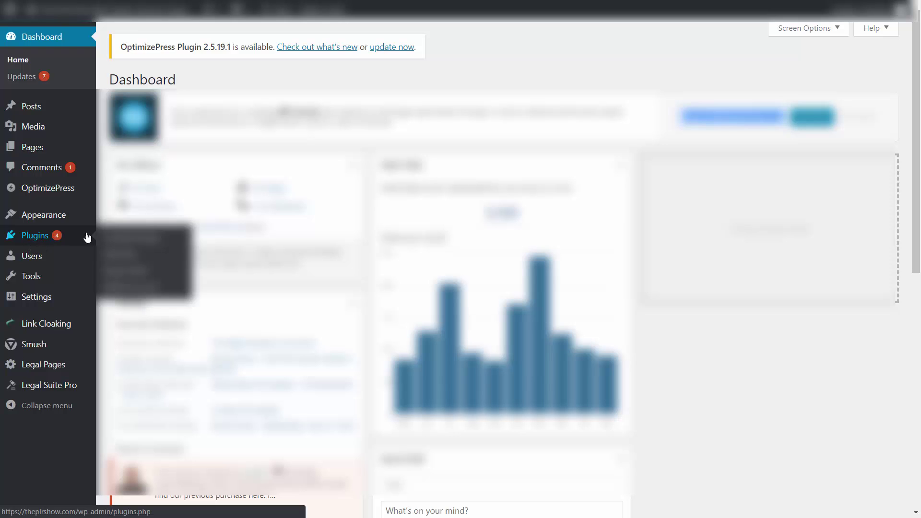
pyautogui.click(121, 258)
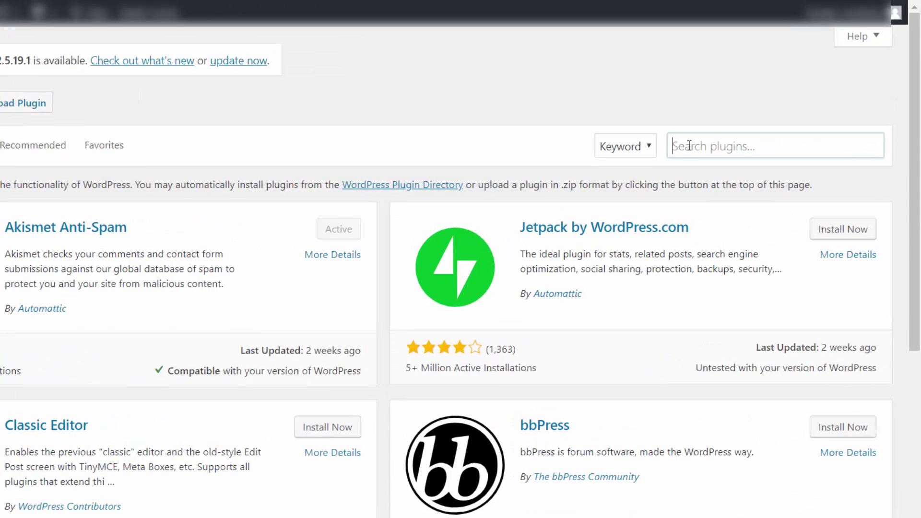
pyautogui.click(741, 113)
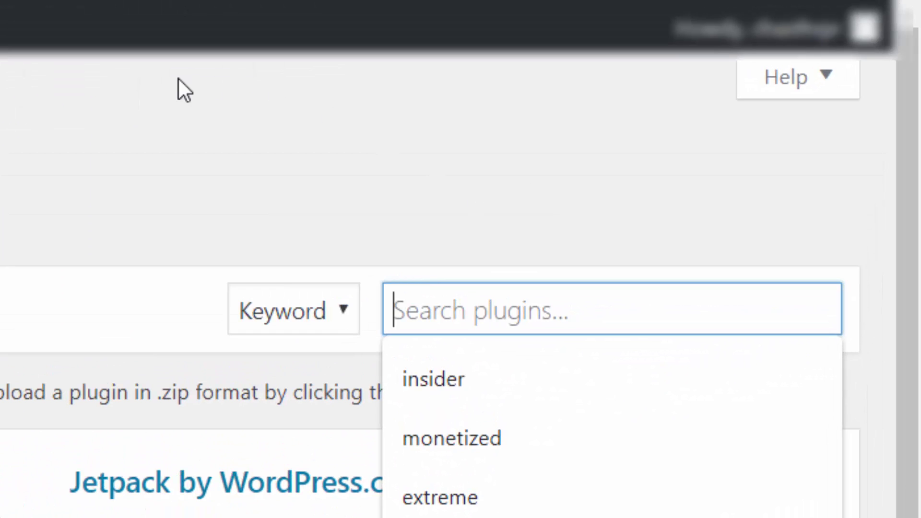
pyautogui.write('stripe')
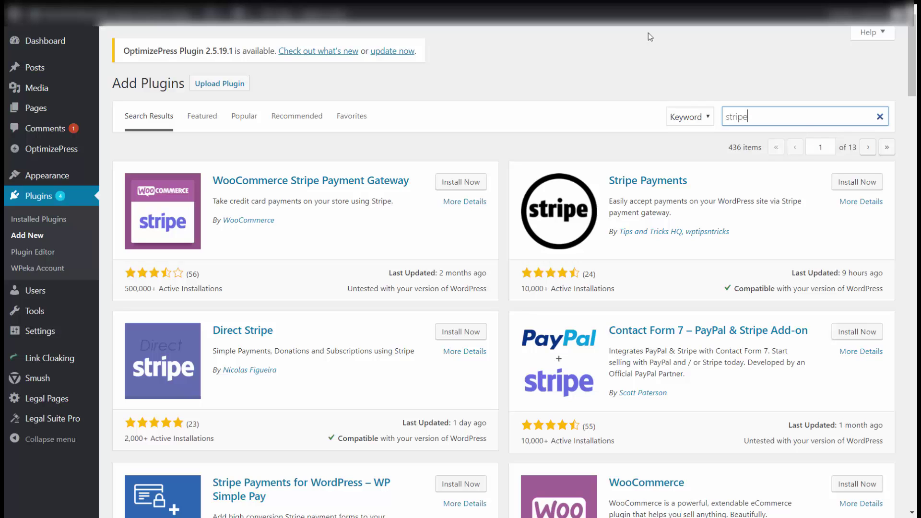
# - Refine the Stripe plugin search with the terms donations, subscriptions and membership in turn
pyautogui.write('donations')
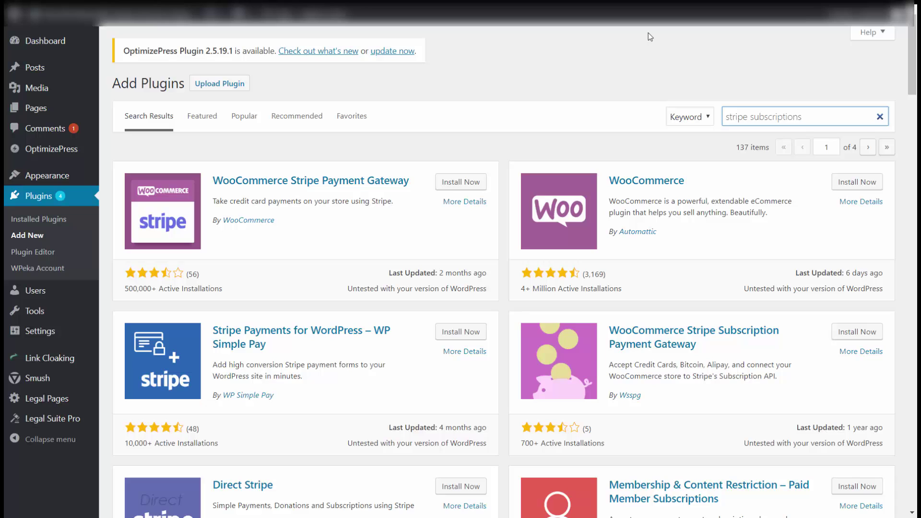
pyautogui.press('BackSpace')
pyautogui.press('BackSpace')
pyautogui.press('BackSpace')
pyautogui.press('BackSpace')
pyautogui.press('BackSpace')
pyautogui.press('BackSpace')
pyautogui.press('BackSpace')
pyautogui.press('BackSpace')
pyautogui.press('BackSpace')
pyautogui.press('BackSpace')
pyautogui.press('BackSpace')
pyautogui.press('BackSpace')
pyautogui.press('BackSpace')
pyautogui.write('membership')
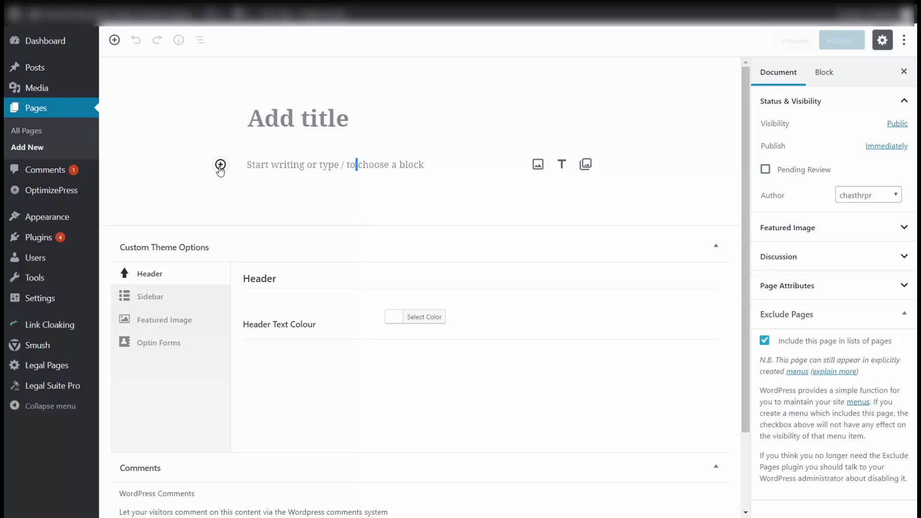
# - Insert a Shortcode block into the body of the new page
pyautogui.click(220, 165)
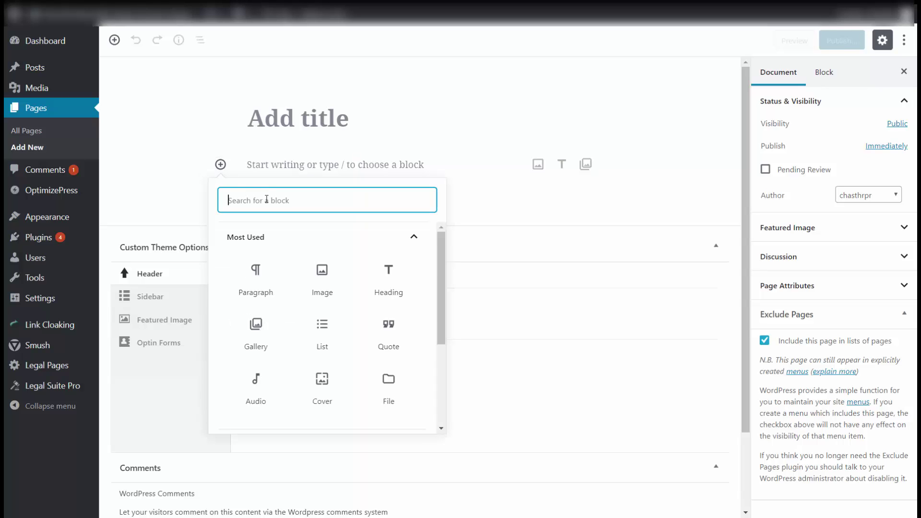
pyautogui.write('sh')
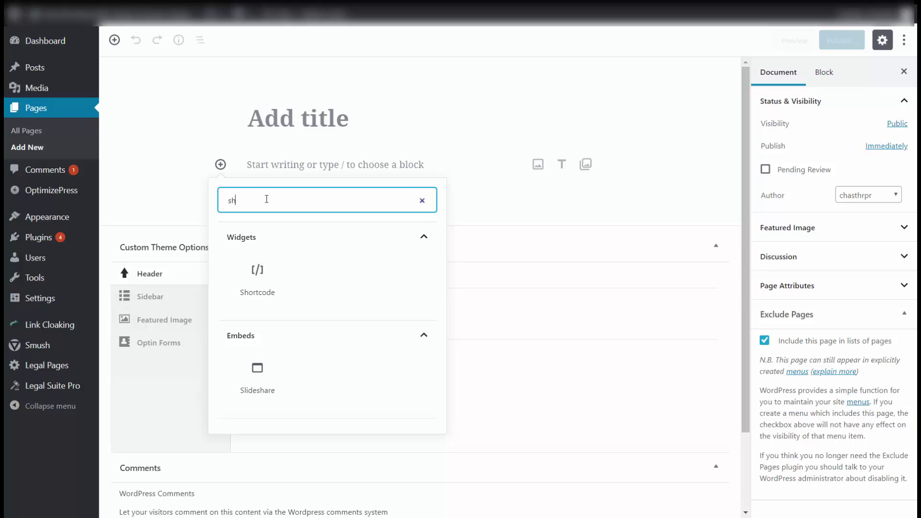
pyautogui.click(257, 272)
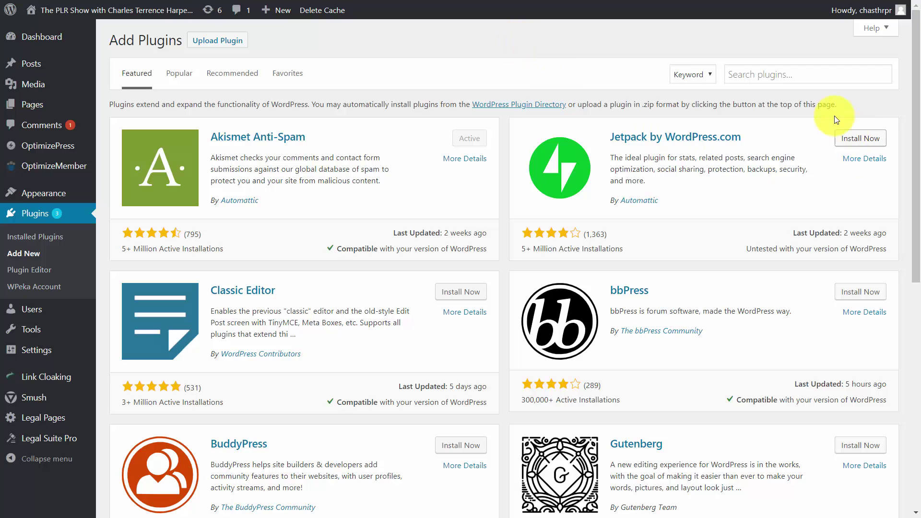
# - Find the SendGrid plugin by searching for "sendgrid", activate it and open its settings
pyautogui.click(748, 77)
pyautogui.write('sendgrid')
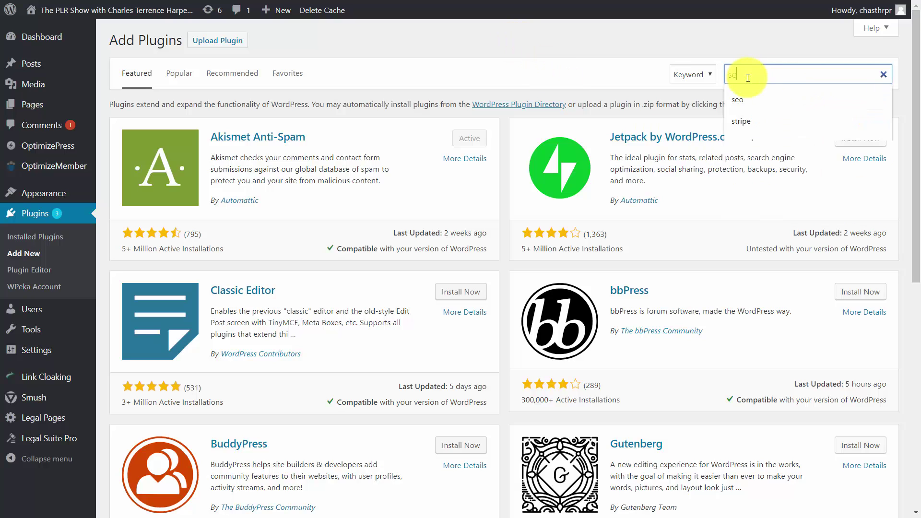
pyautogui.press('Return')
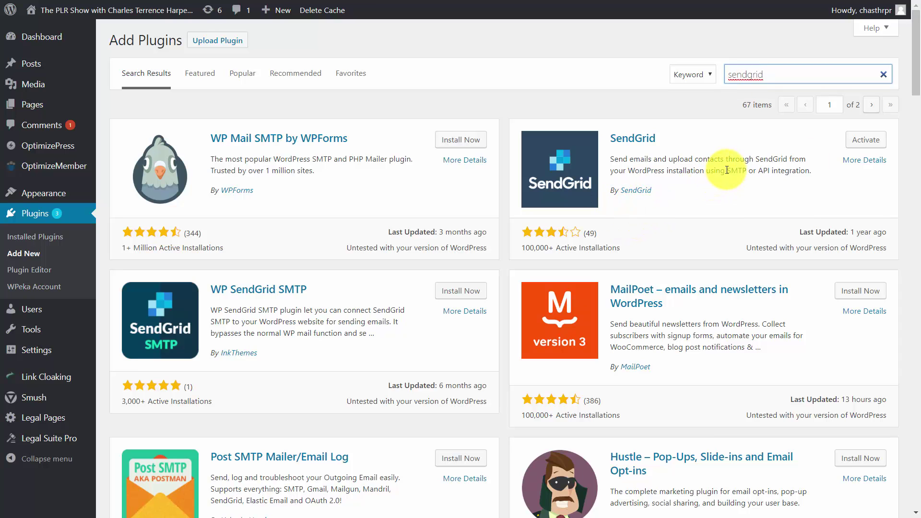
pyautogui.click(859, 147)
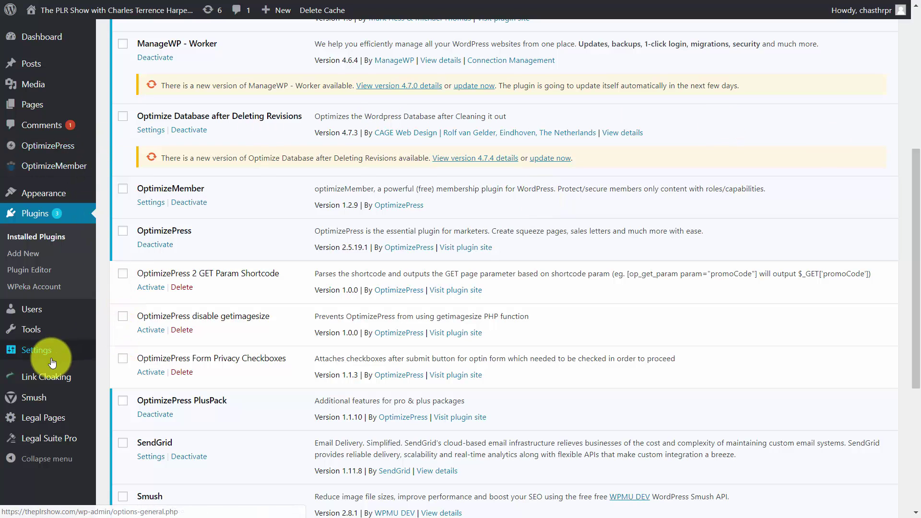
pyautogui.moveTo(16, 350)
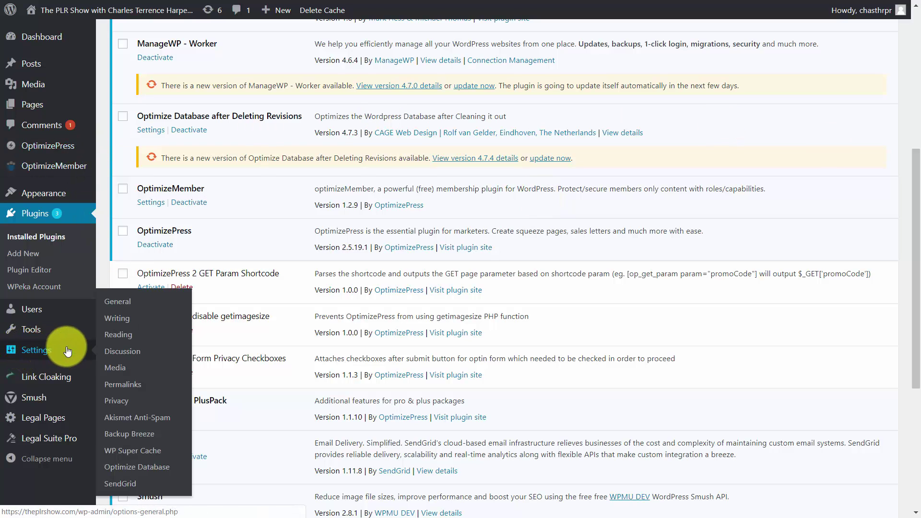
pyautogui.click(142, 490)
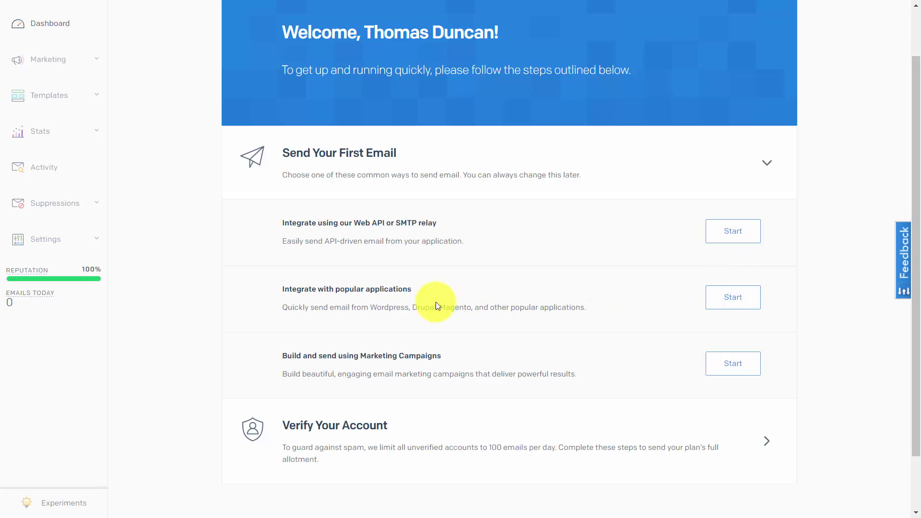
# - Switch to the SendGrid website, start the Web API or SMTP relay integration, and choose SMTP Relay as the setup method
pyautogui.click(694, 246)
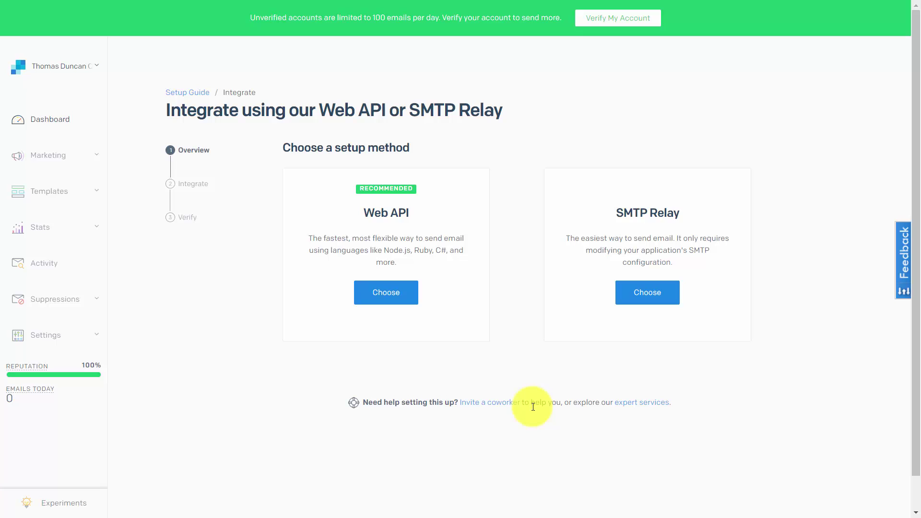
pyautogui.click(647, 297)
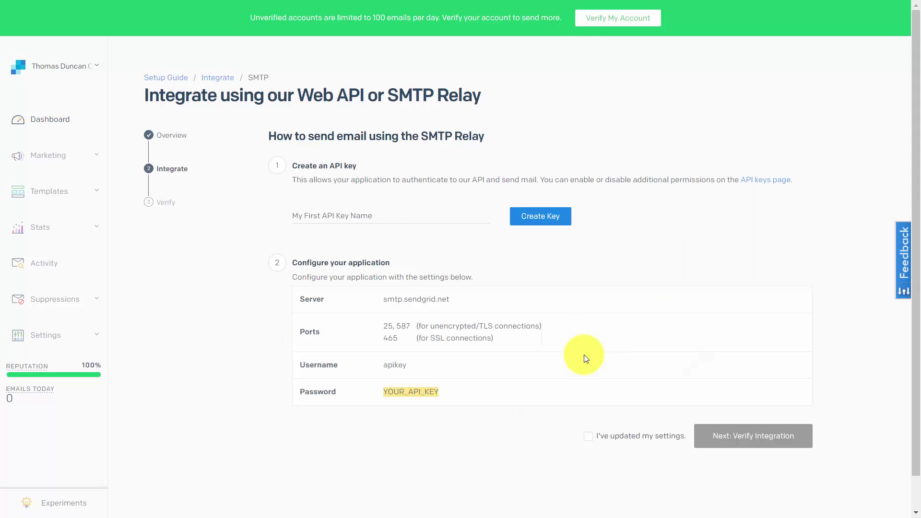
# - Create the SendGrid API key and send a test email with subject and body "Test" from the SendGrid settings in WordPress
pyautogui.click(526, 217)
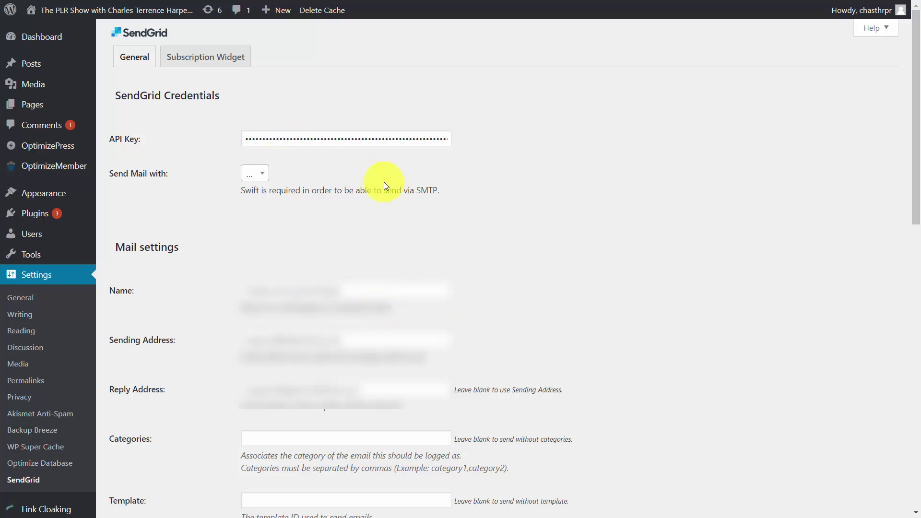
pyautogui.scroll(-12, 324, 119)
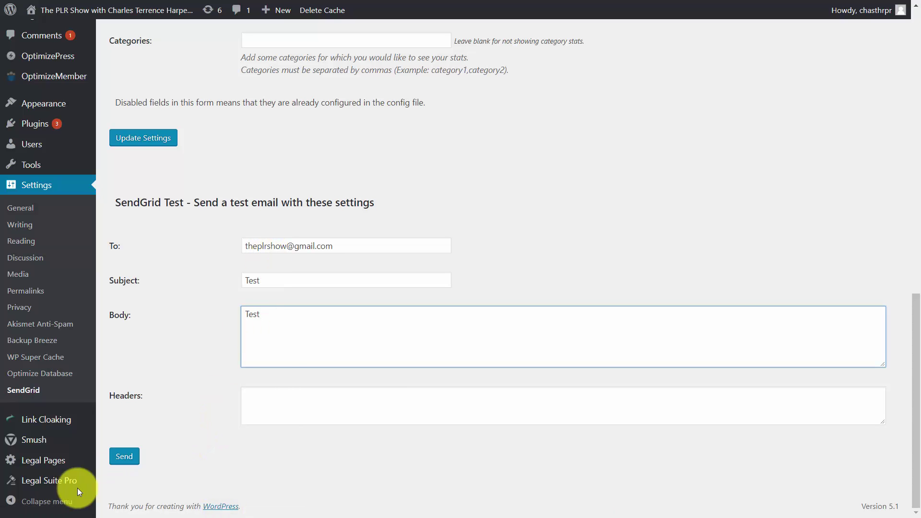
pyautogui.click(128, 457)
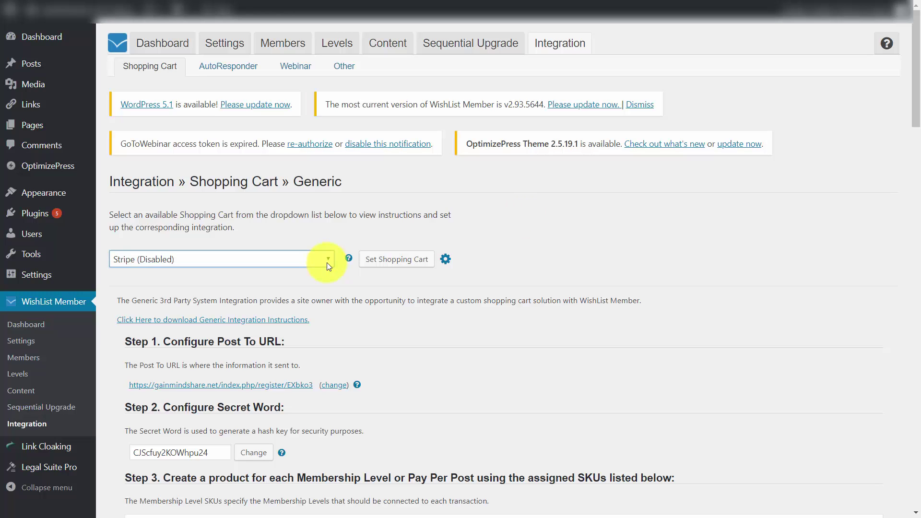
# - Set Stripe as the shopping cart in WishList Member, enable the integration and review its configuration steps
pyautogui.click(393, 260)
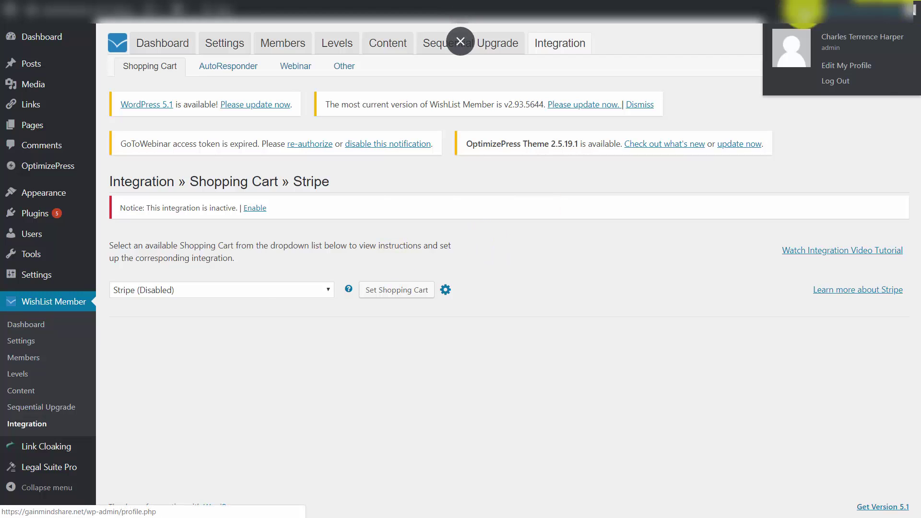
pyautogui.click(255, 208)
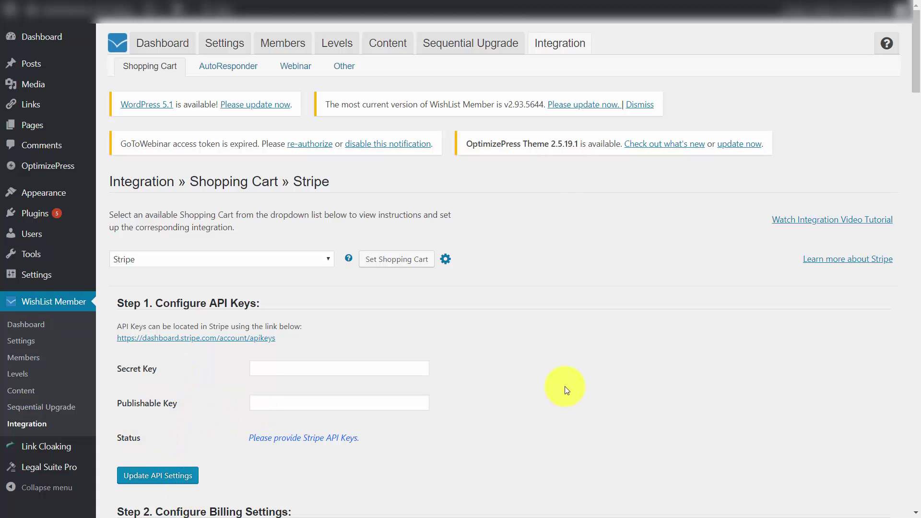
pyautogui.scroll(-15, 563, 288)
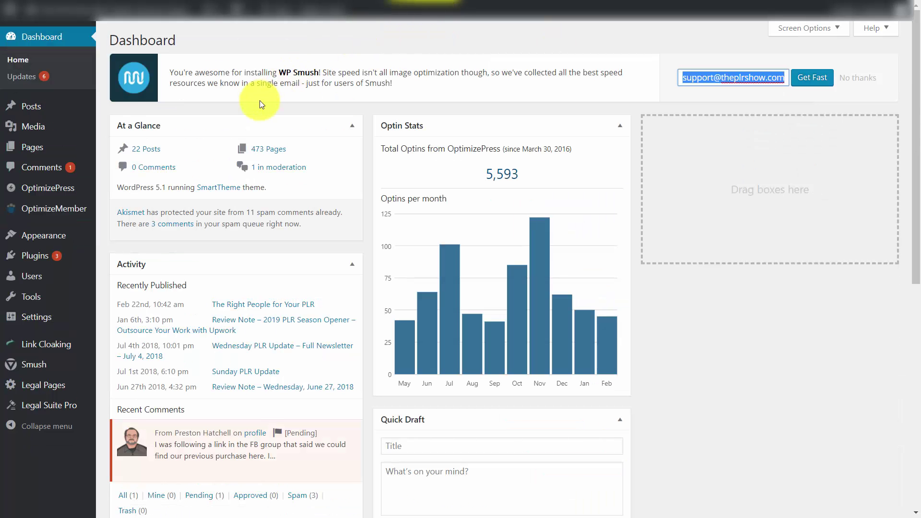
# - Enable Stripe (w/ Pro-Forms) in OptimizeMember's Other Payment Gateways and save the changes
pyautogui.moveTo(25, 202)
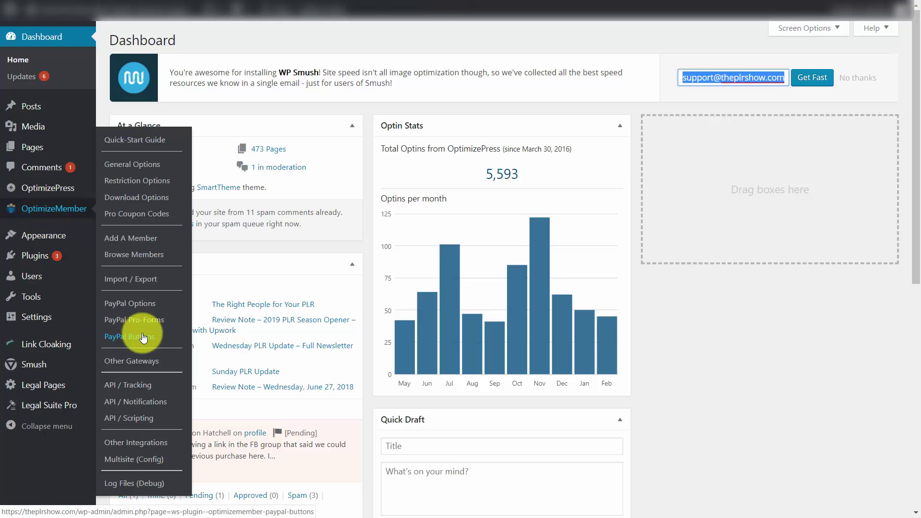
pyautogui.click(151, 363)
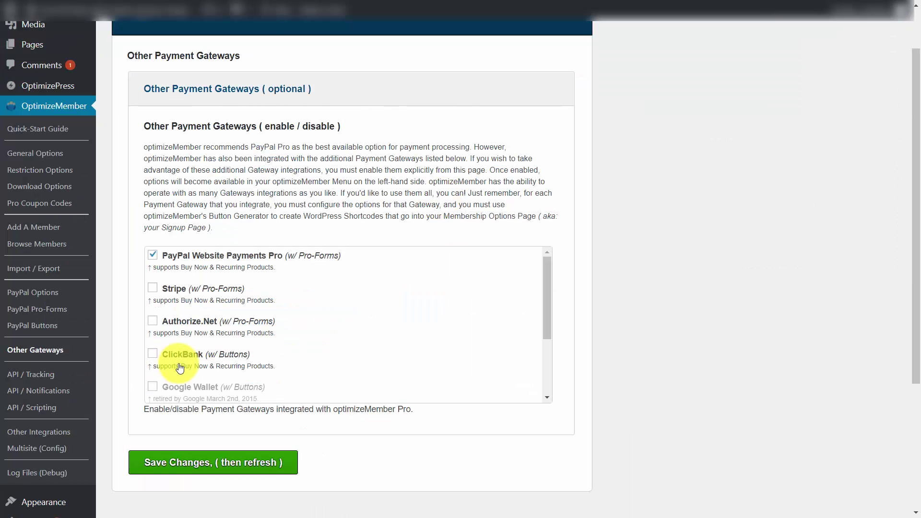
pyautogui.click(153, 291)
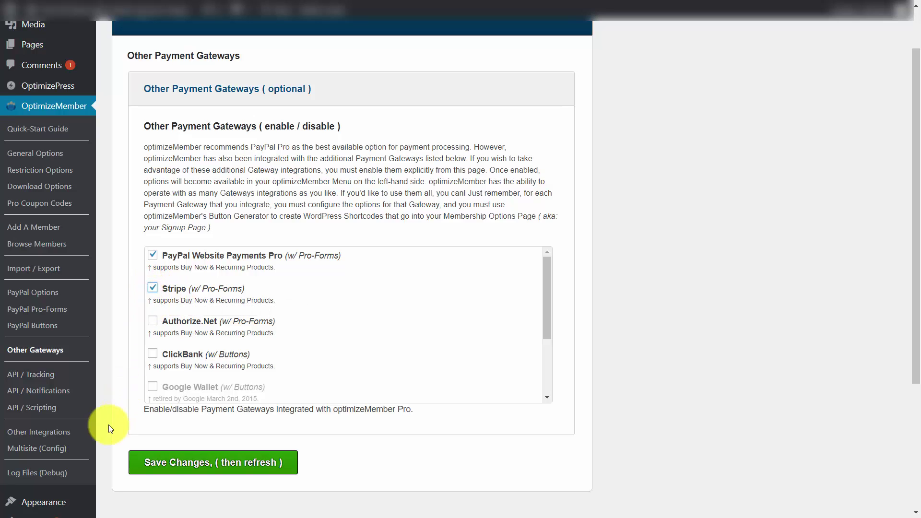
pyautogui.scroll(-1, 324, 398)
pyautogui.scroll(1, 198, 472)
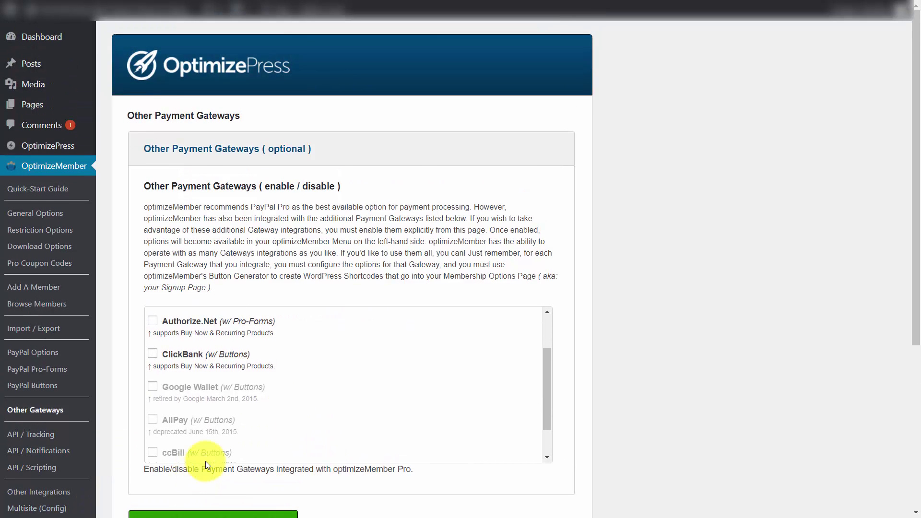
pyautogui.scroll(-3, 205, 461)
pyautogui.click(218, 416)
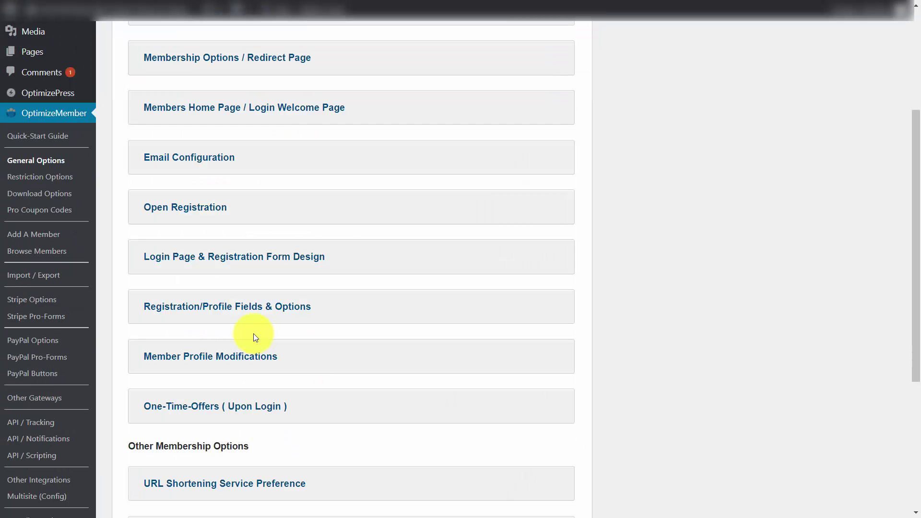
# - Enable support for Sandbox testing in OptimizeMember's Stripe Options, and open the API keys page in the Stripe dashboard
pyautogui.click(34, 302)
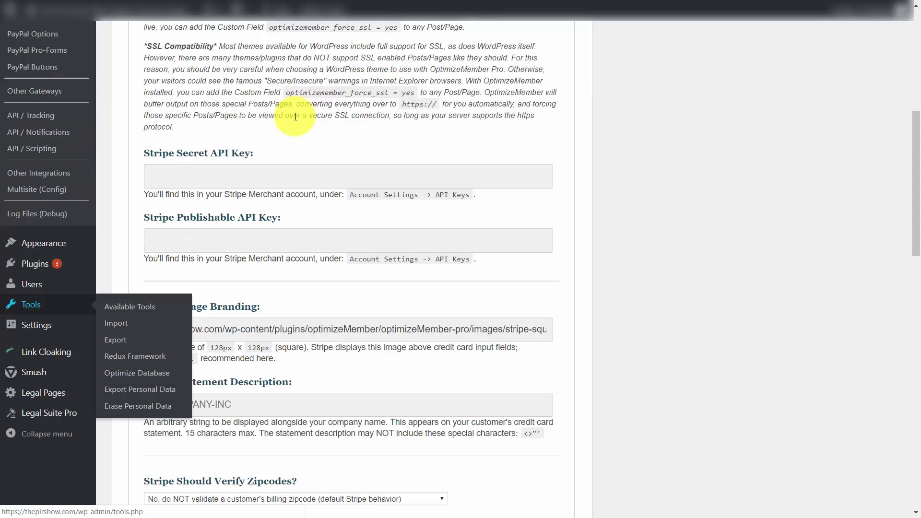
pyautogui.scroll(2, 371, 180)
pyautogui.scroll(-1, 336, 168)
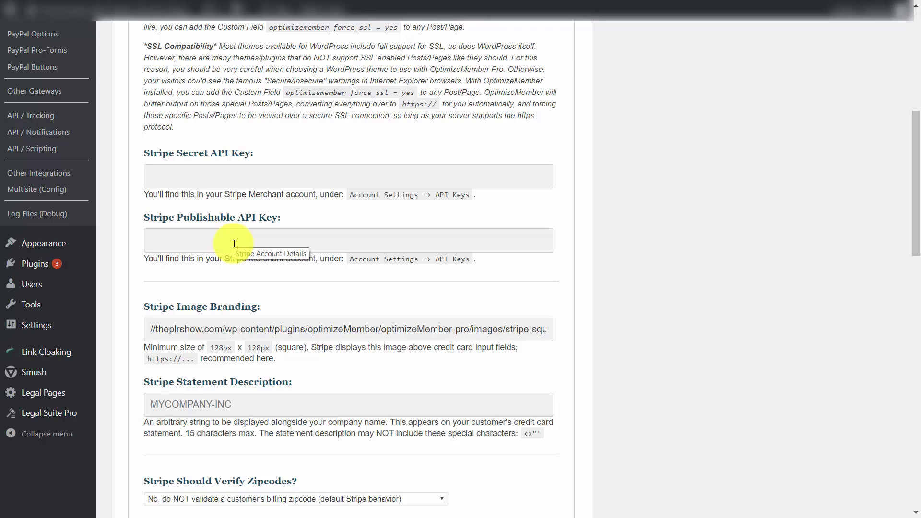
pyautogui.scroll(-6, 364, 258)
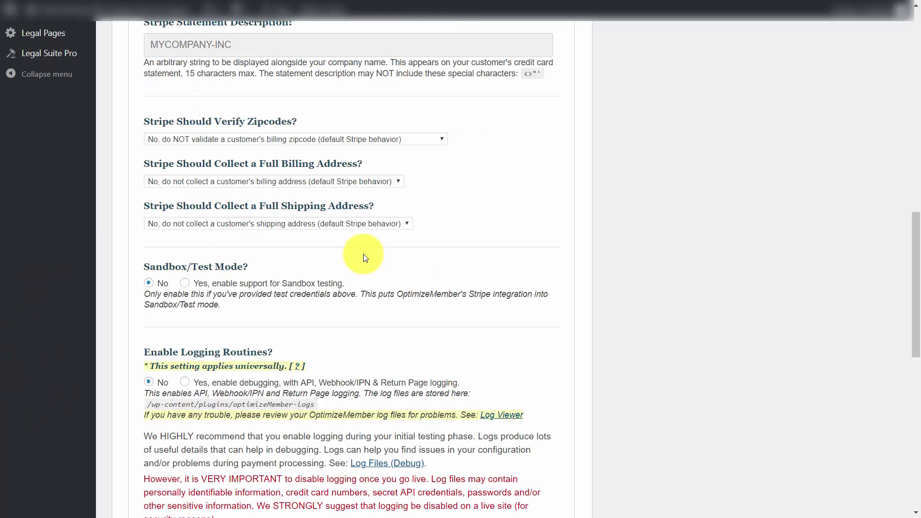
pyautogui.click(184, 283)
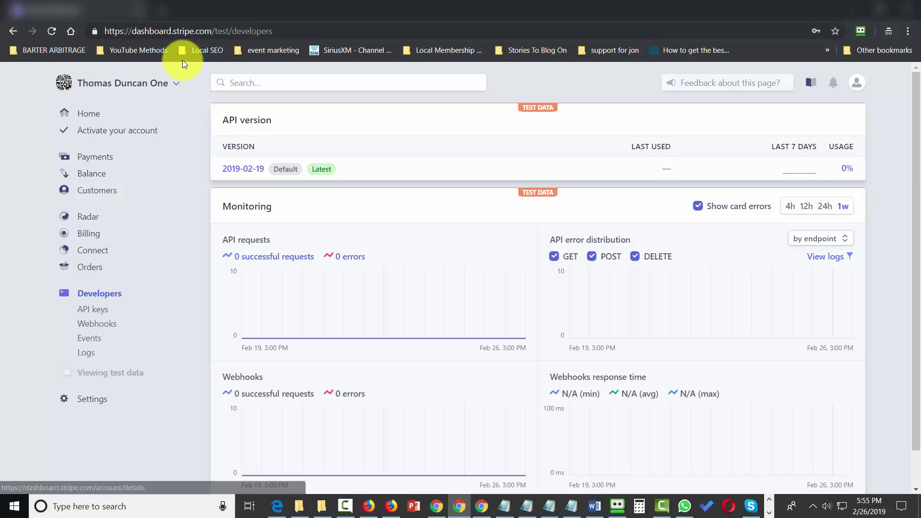
pyautogui.click(96, 314)
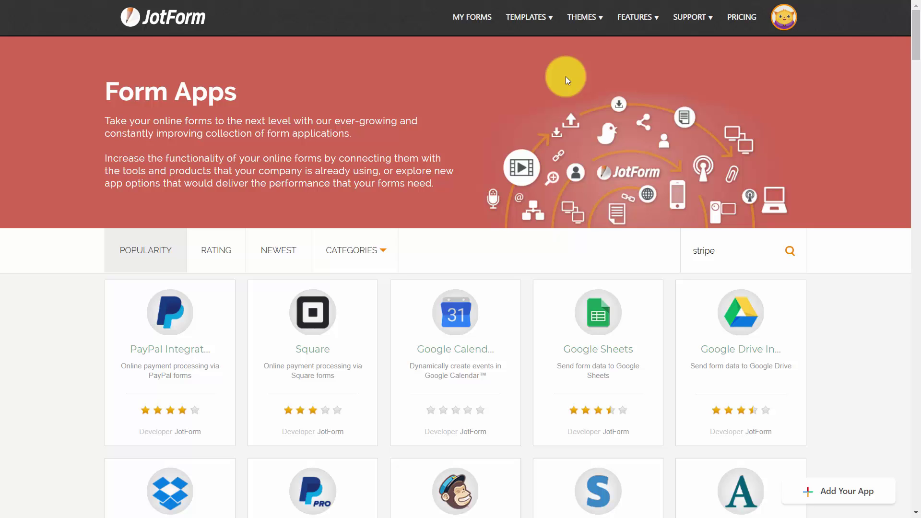
# - Find Stripe Integration among JotForm's Form Apps and add it to a form
pyautogui.scroll(-1, 508, 253)
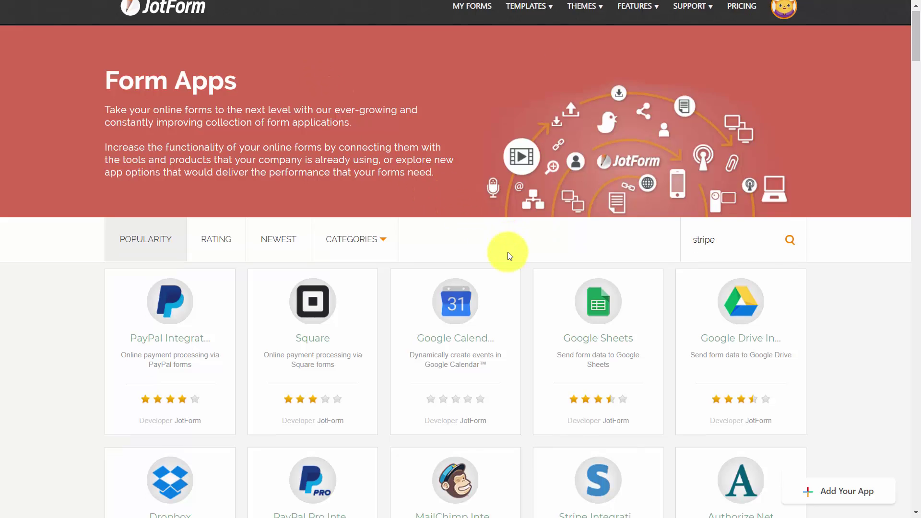
pyautogui.scroll(-4, 509, 254)
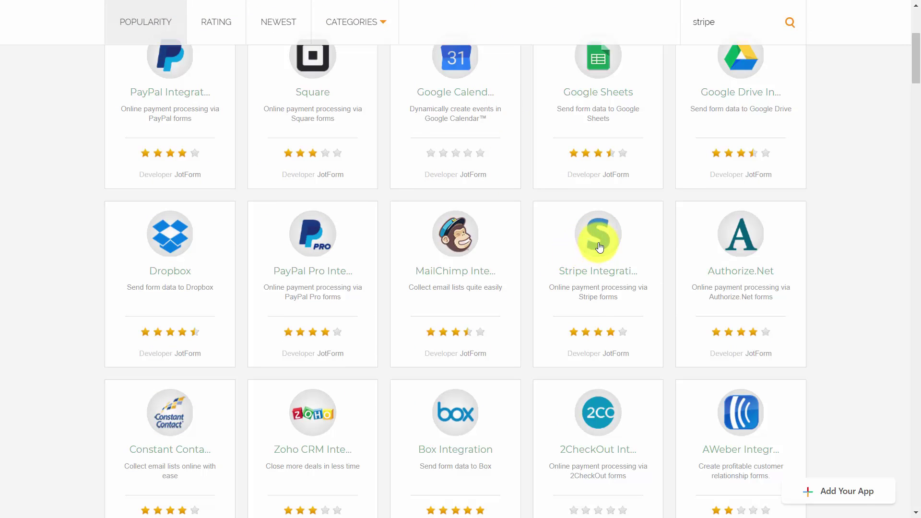
pyautogui.click(588, 300)
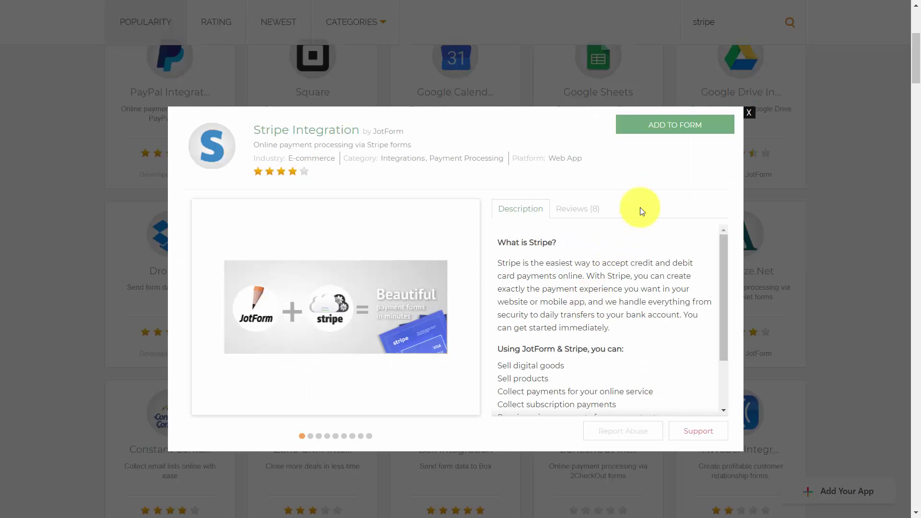
pyautogui.click(669, 126)
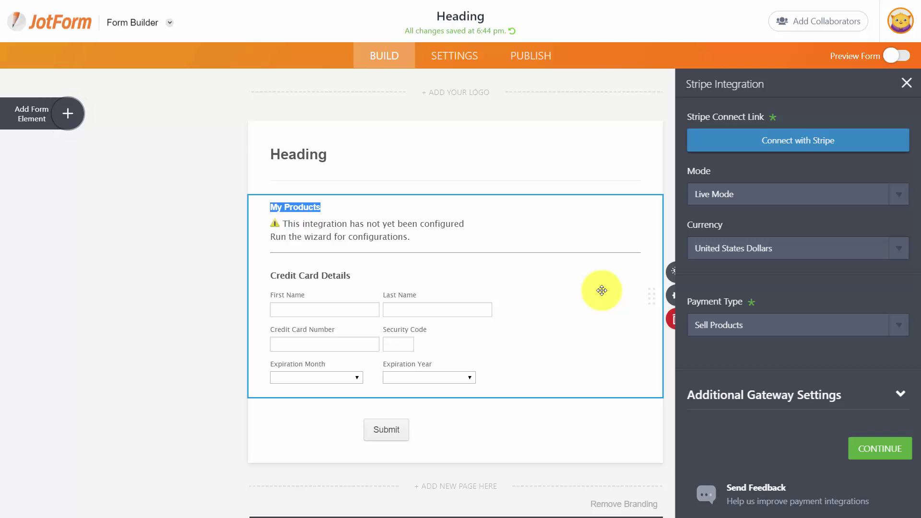
# - Connect the form's payment element to the Stripe account and save the product "Tutorial Coachnig" priced at 17.00 USD
pyautogui.click(782, 145)
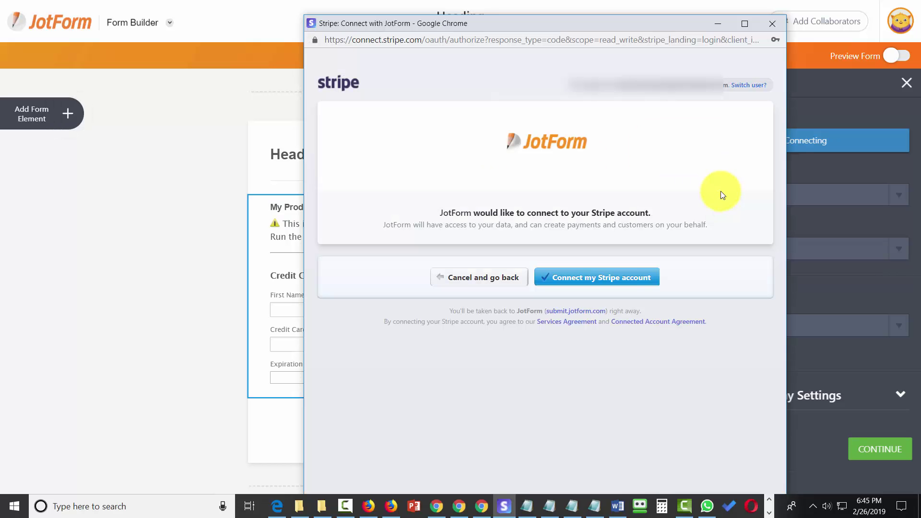
pyautogui.click(599, 282)
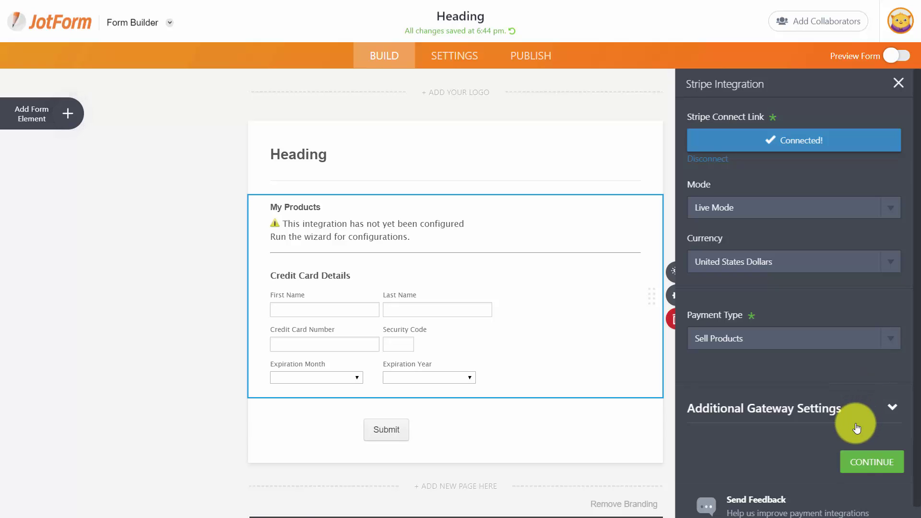
pyautogui.click(863, 460)
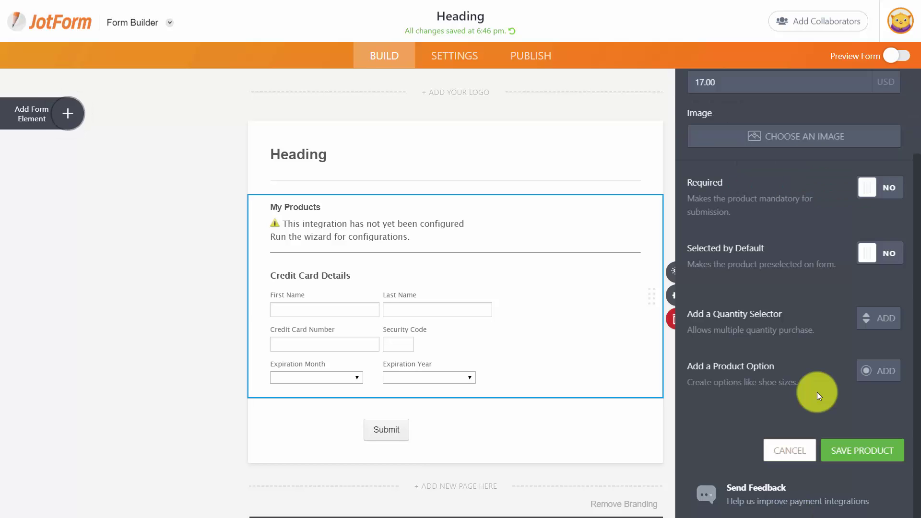
pyautogui.click(862, 452)
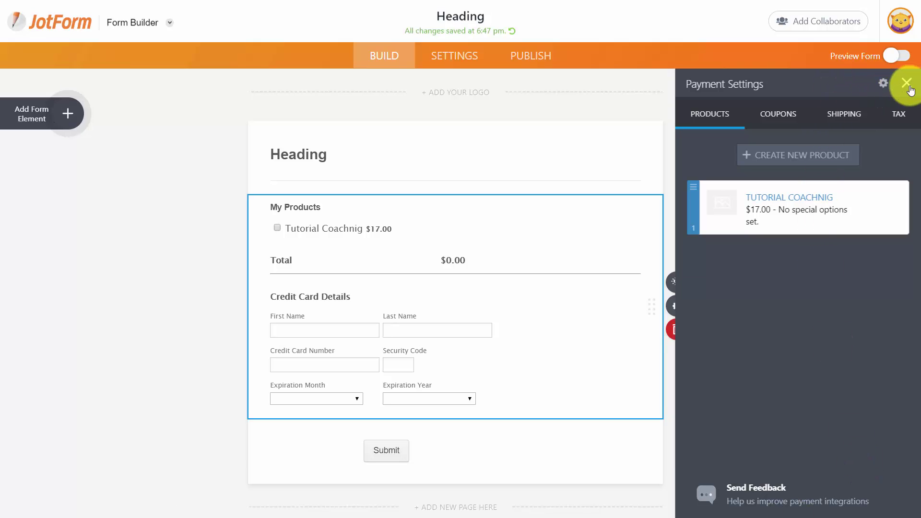
pyautogui.click(906, 83)
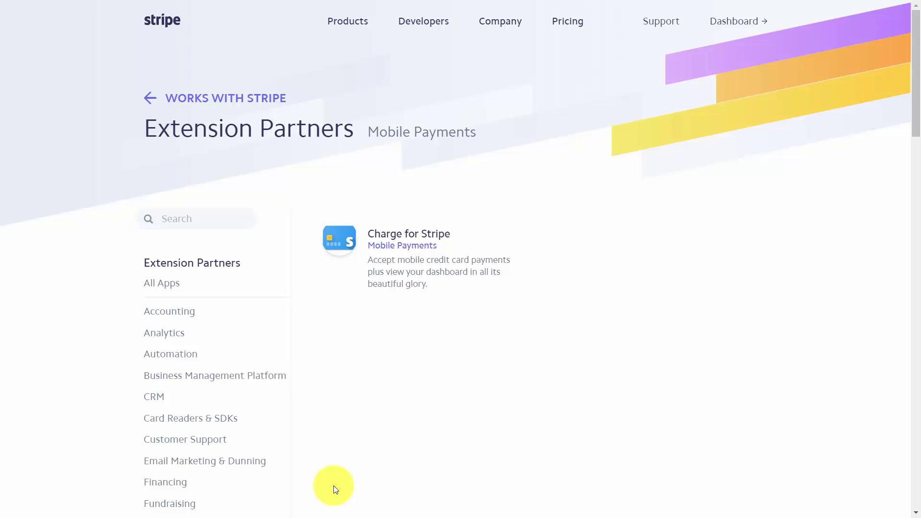
# - Examine the Charge for Stripe partner listing and read through the app's website
pyautogui.click(386, 241)
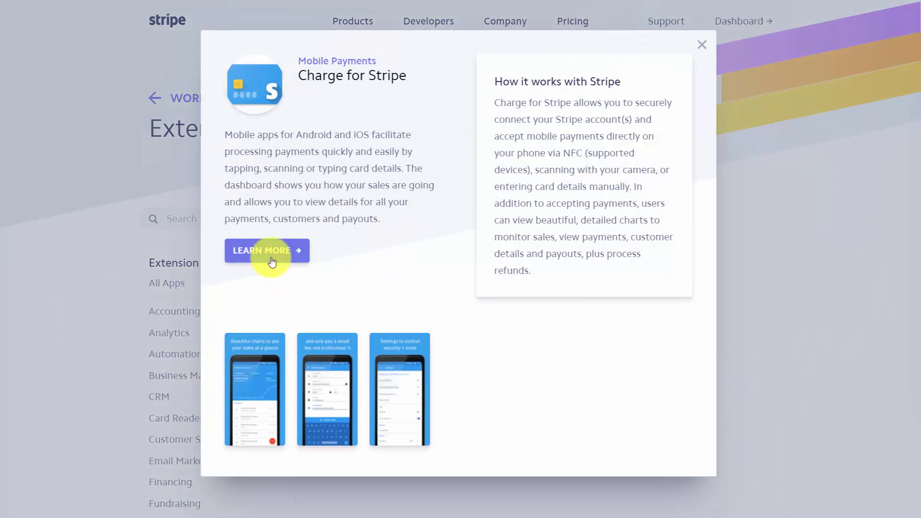
pyautogui.click(271, 262)
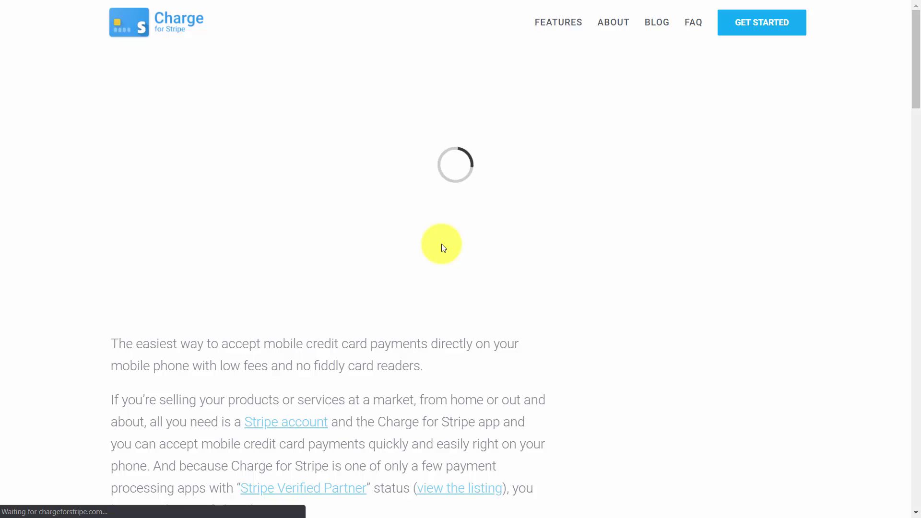
pyautogui.scroll(-12, 442, 249)
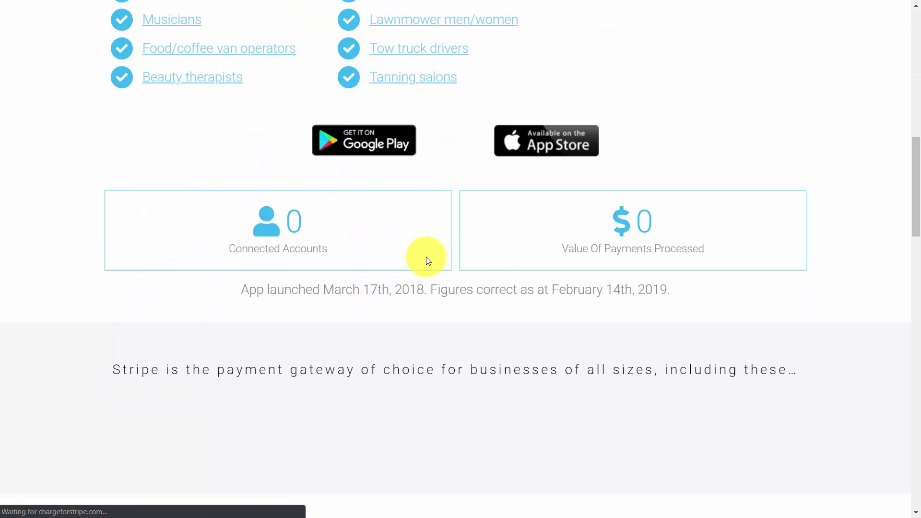
pyautogui.scroll(-2, 428, 261)
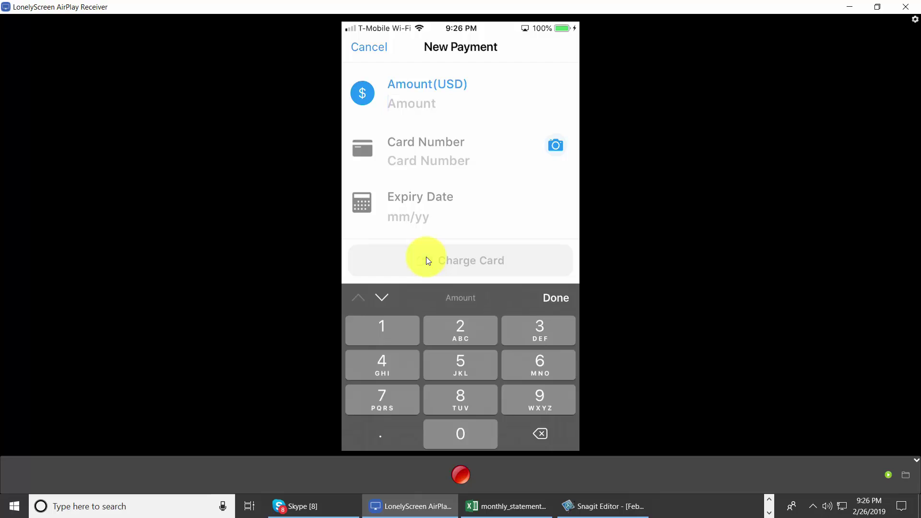
# - Switch to the mirrored phone app and enter 100 USD as the amount of the new payment
pyautogui.write('100')
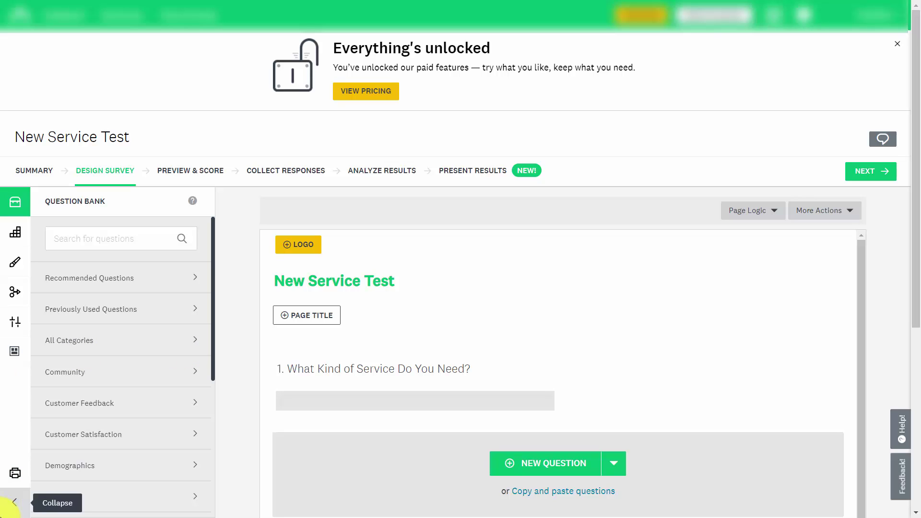
# - Switch to SurveyMonkey and add a Payment (Stripe) element from the question builder to the survey
pyautogui.click(25, 239)
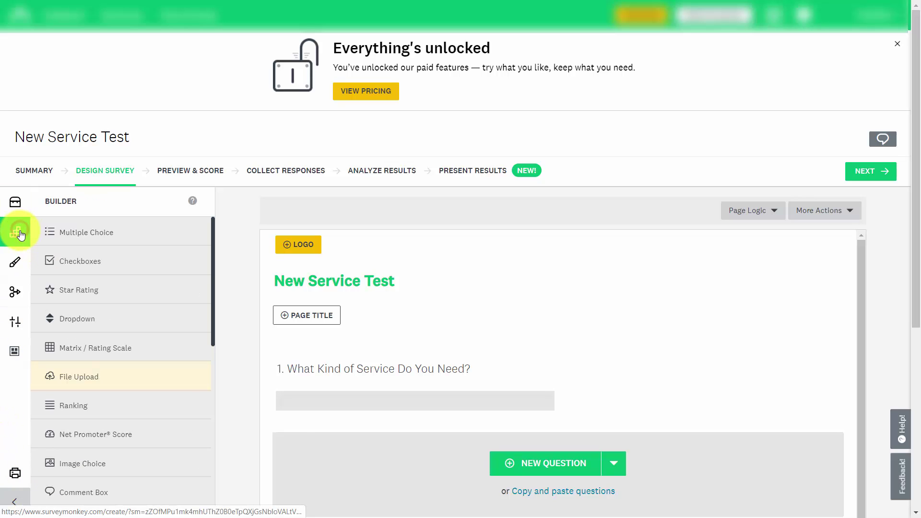
pyautogui.scroll(-4, 168, 310)
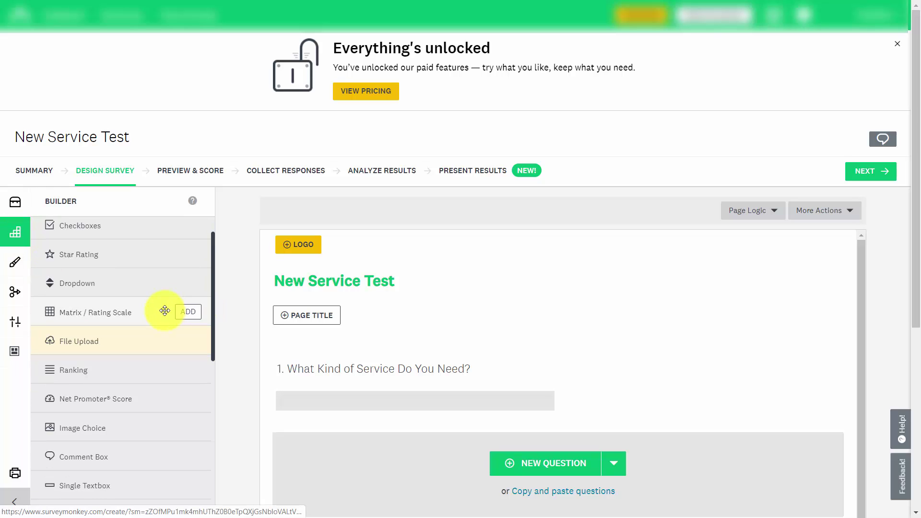
pyautogui.scroll(-1, 157, 329)
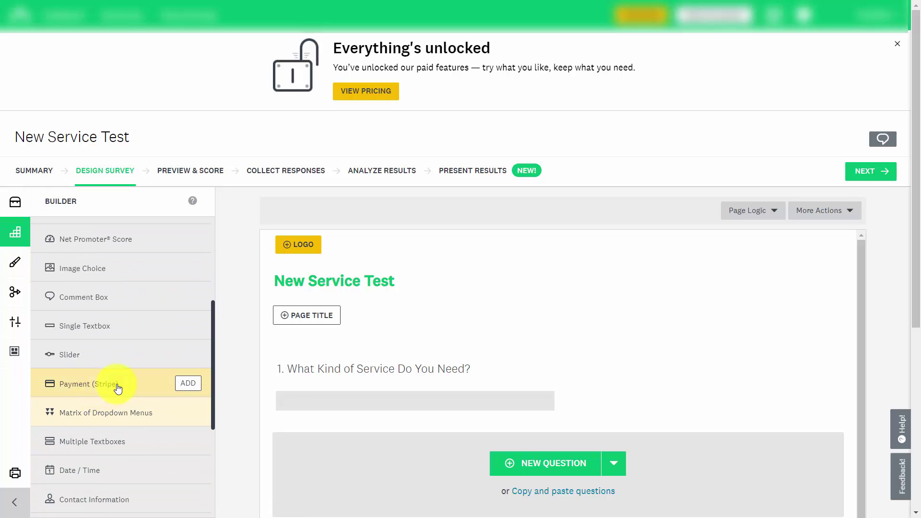
pyautogui.moveTo(118, 389)
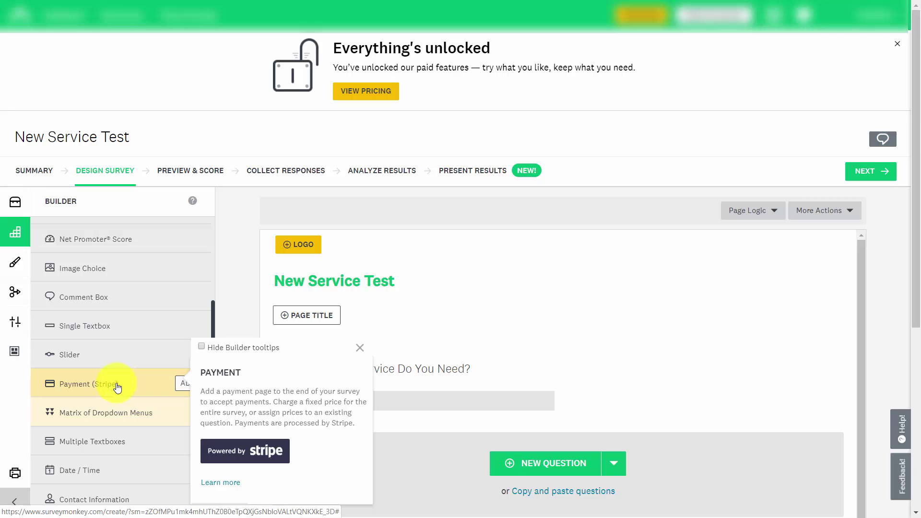
pyautogui.click(179, 384)
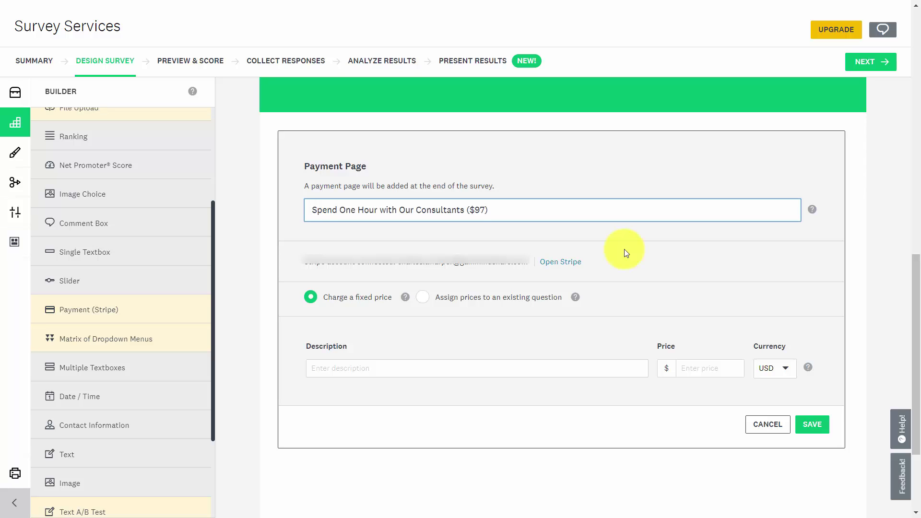
# - Set the payment page's fixed price for the "One Hour Recorded Consulting Session" to 97 USD and save it
pyautogui.click(692, 370)
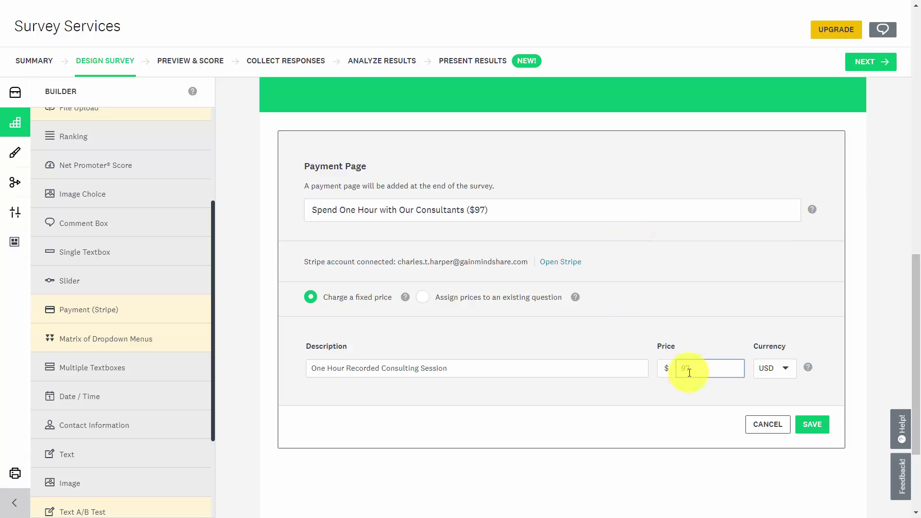
pyautogui.write('97')
pyautogui.click(818, 433)
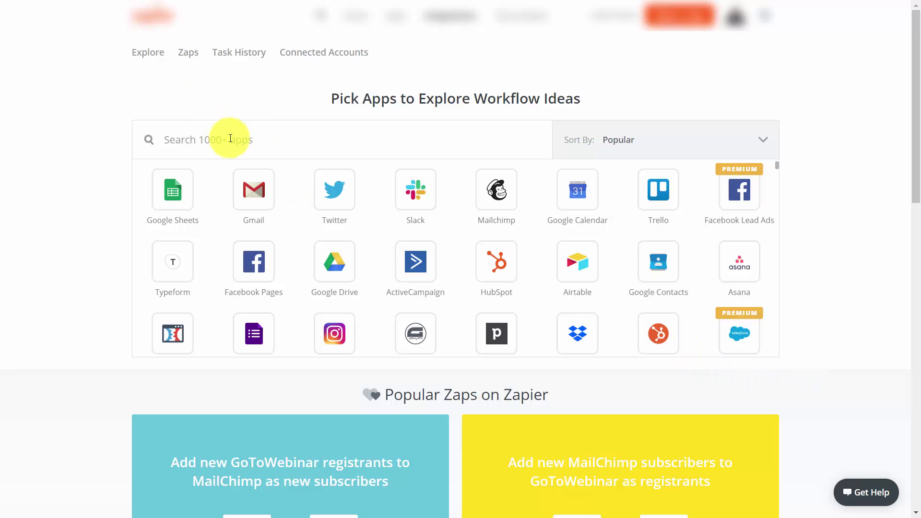
# - Switch to Zapier, find workflows for Stripe and AWeber, and open "Add Stripe charge customers as AWeber mailing list subscribers"
pyautogui.write('stripe')
pyautogui.press('Return')
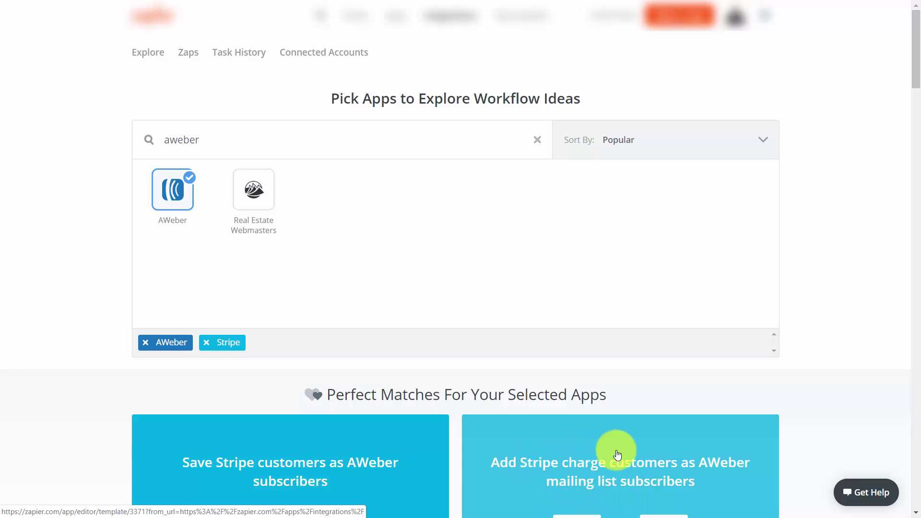
pyautogui.click(570, 456)
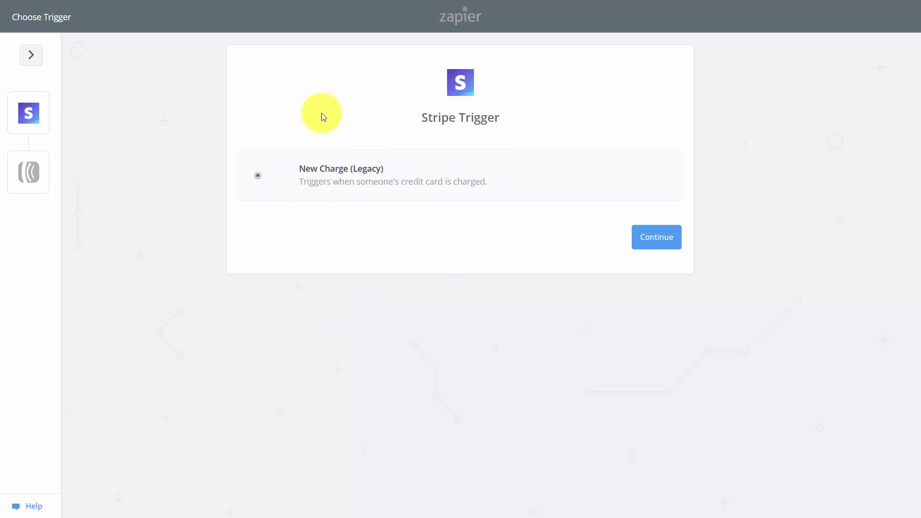
# - Set up the New Charge (Legacy) trigger by connecting and testing the Stripe account, with Charge A as the sample
pyautogui.click(654, 244)
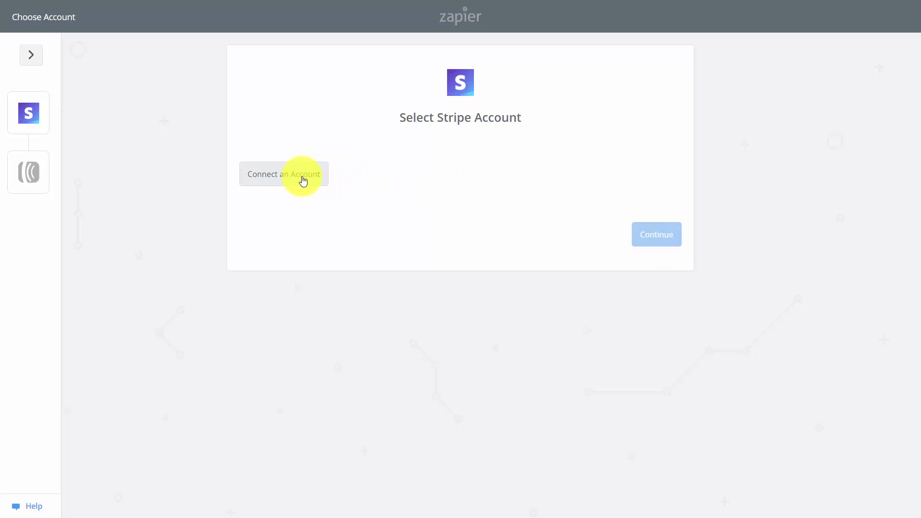
pyautogui.click(302, 179)
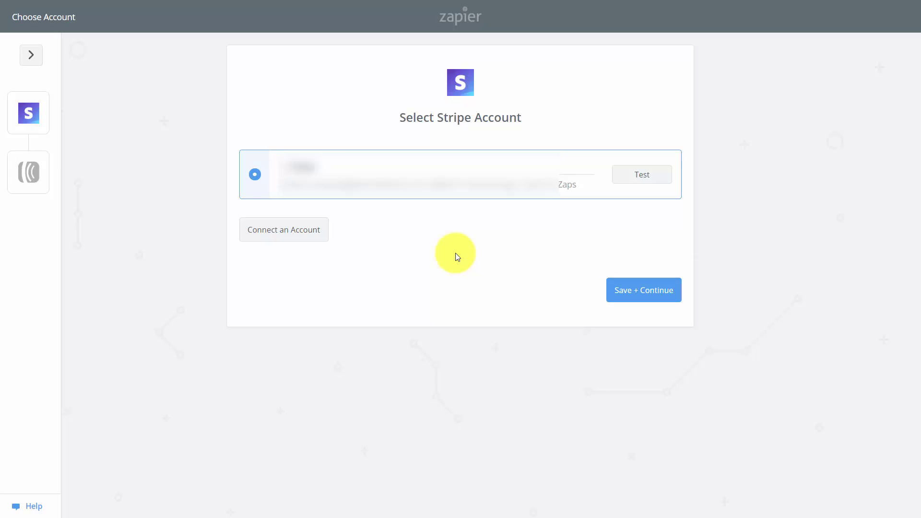
pyautogui.click(645, 178)
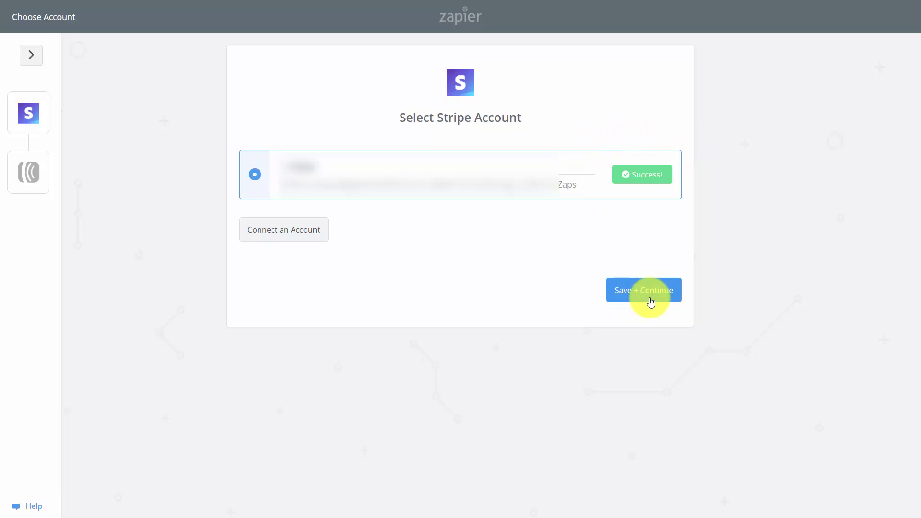
pyautogui.click(637, 294)
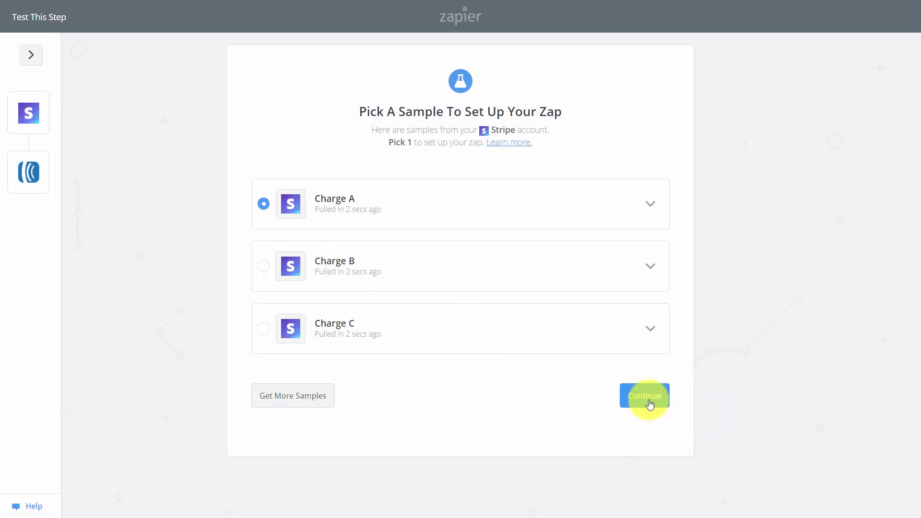
pyautogui.click(648, 397)
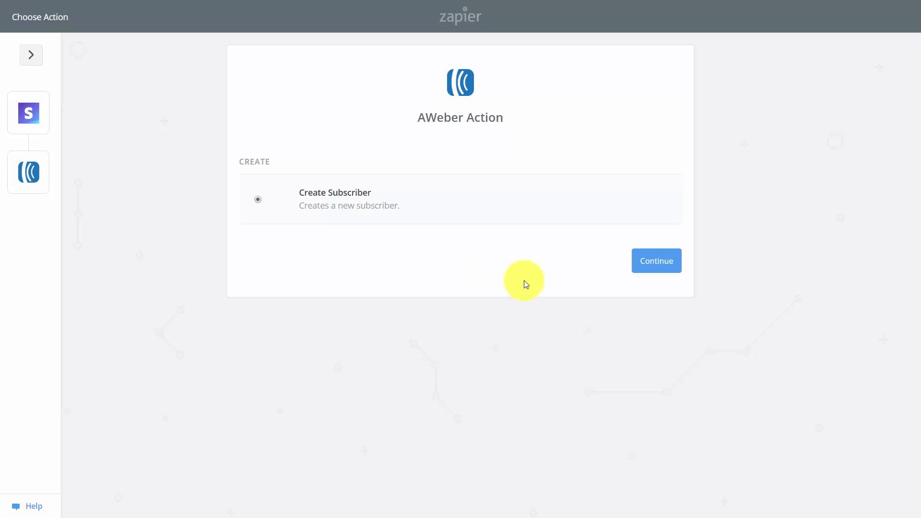
# - Accept the Create Subscriber action for AWeber, then test and save the AWeber account
pyautogui.click(655, 266)
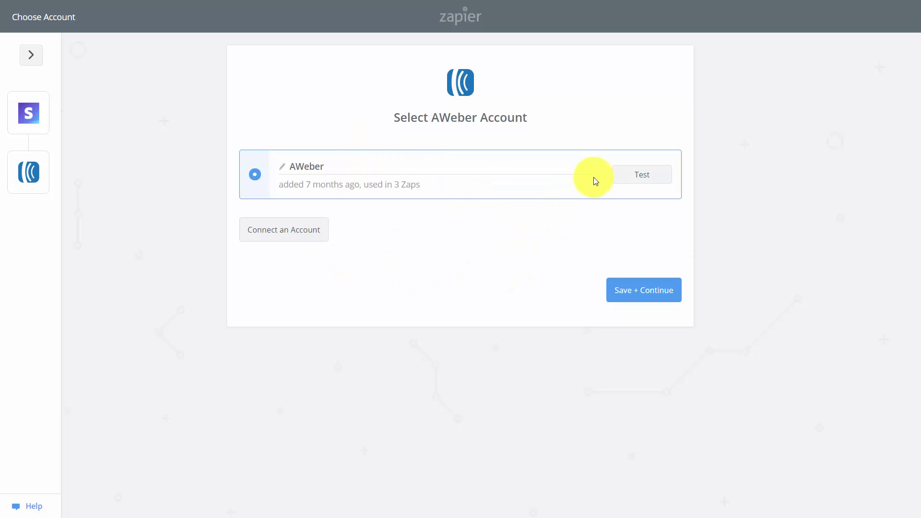
pyautogui.click(629, 179)
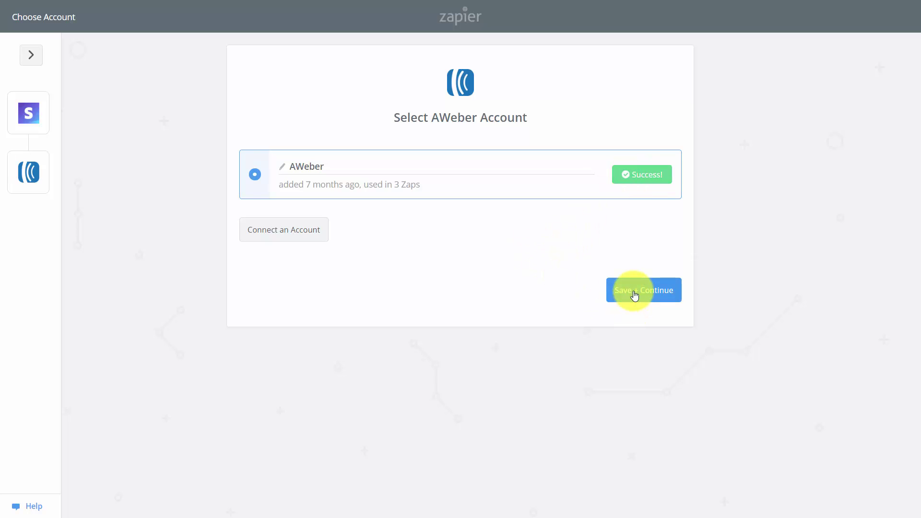
pyautogui.click(634, 294)
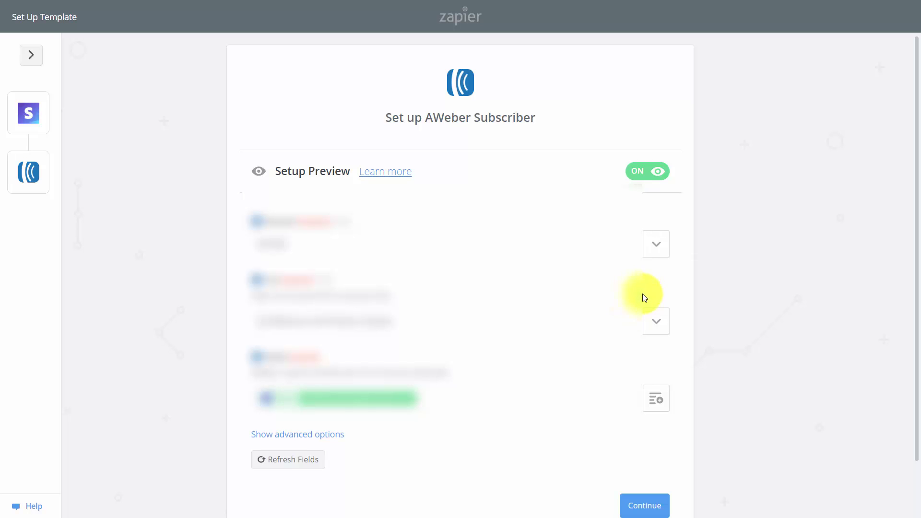
# - Accept the subscriber template fields, send a test subscriber to AWeber and finish the zap
pyautogui.click(649, 507)
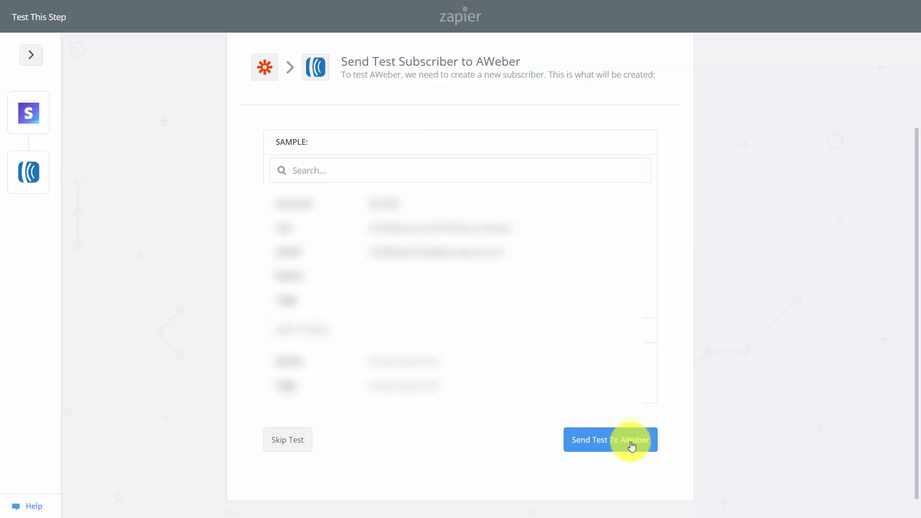
pyautogui.click(631, 446)
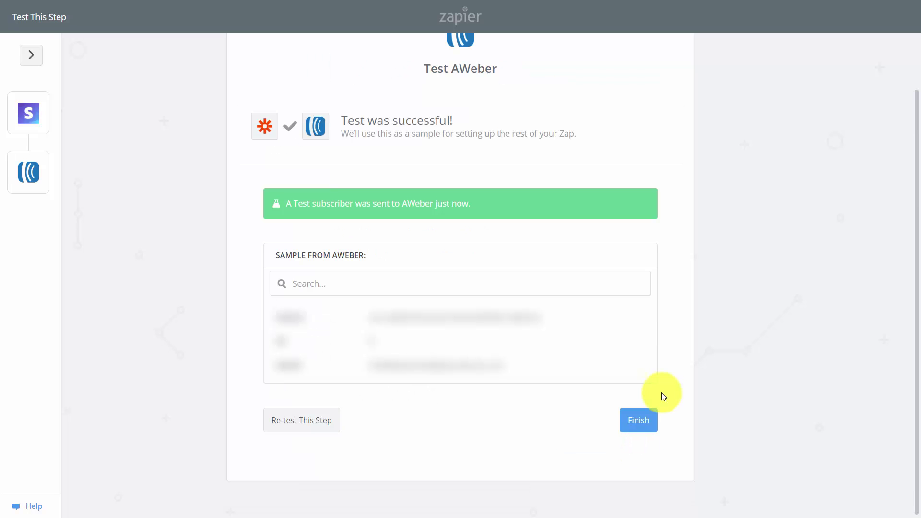
pyautogui.click(644, 425)
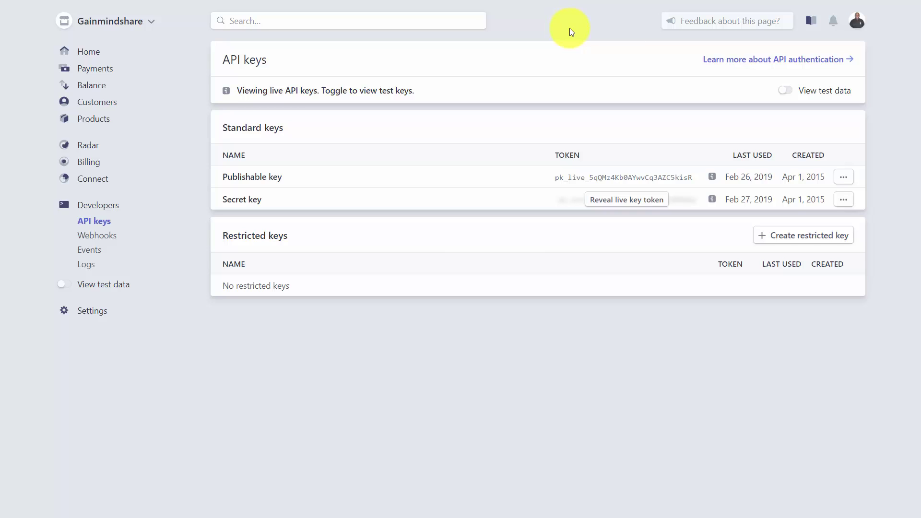
# - Switch to the Stripe dashboard and create the one-time product "Set of Video Tutorials" priced at 297.00 USD with a cover image
pyautogui.click(90, 120)
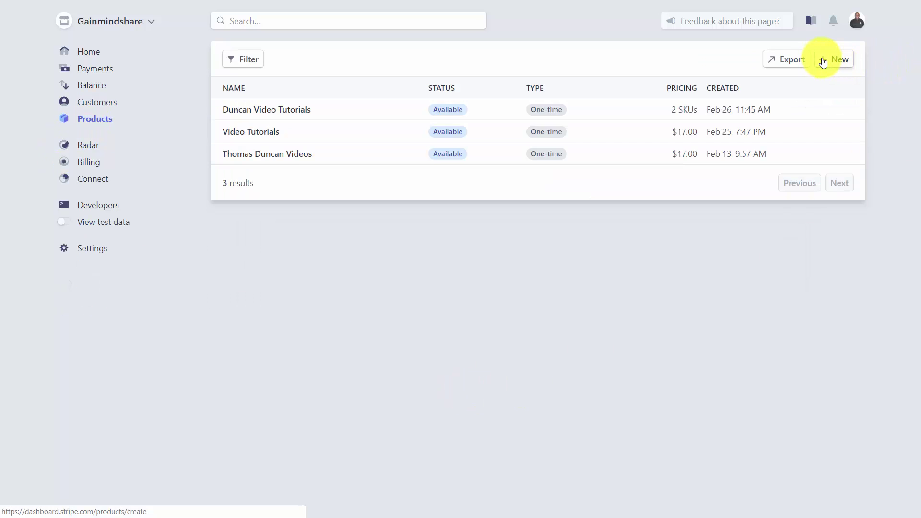
pyautogui.click(823, 62)
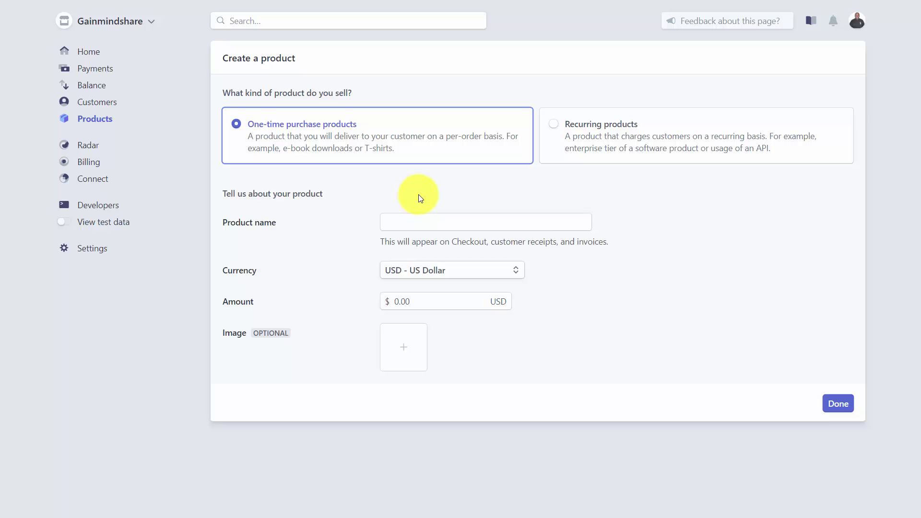
pyautogui.click(400, 222)
pyautogui.write('Set of Video Tutorials')
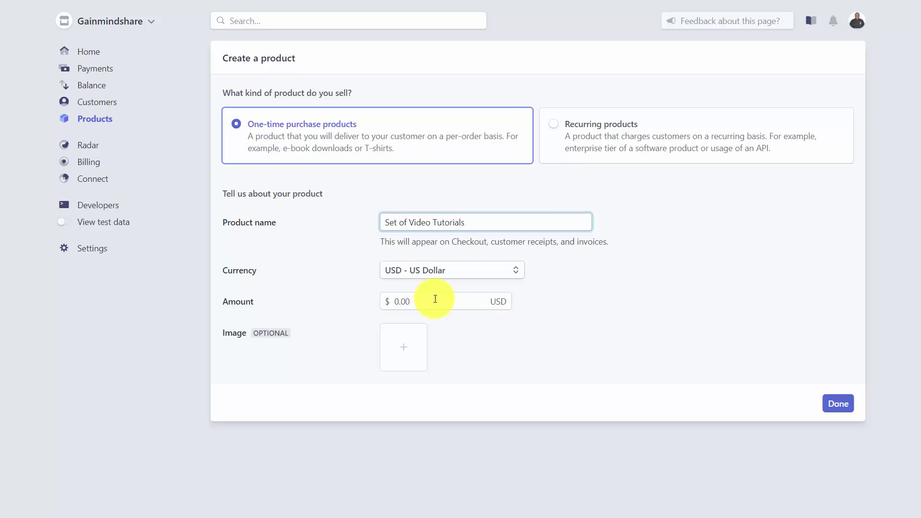
pyautogui.click(435, 299)
pyautogui.write('297')
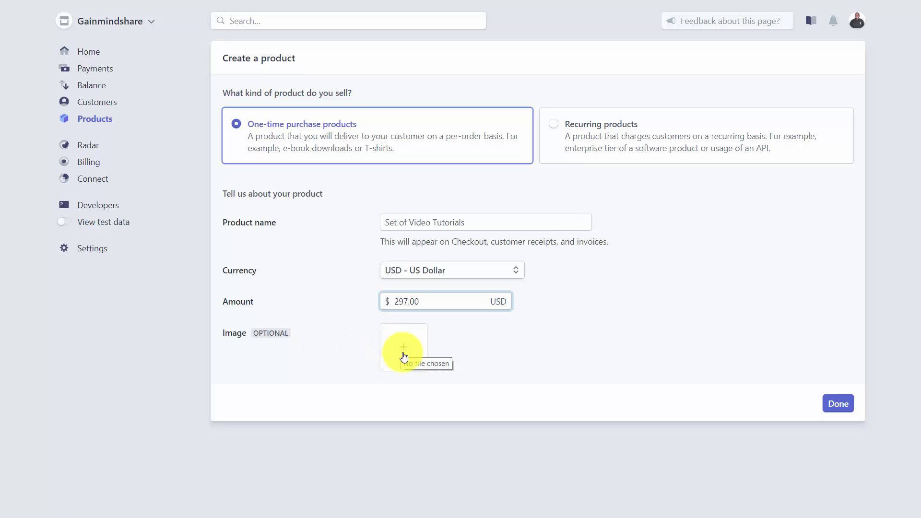
pyautogui.click(404, 357)
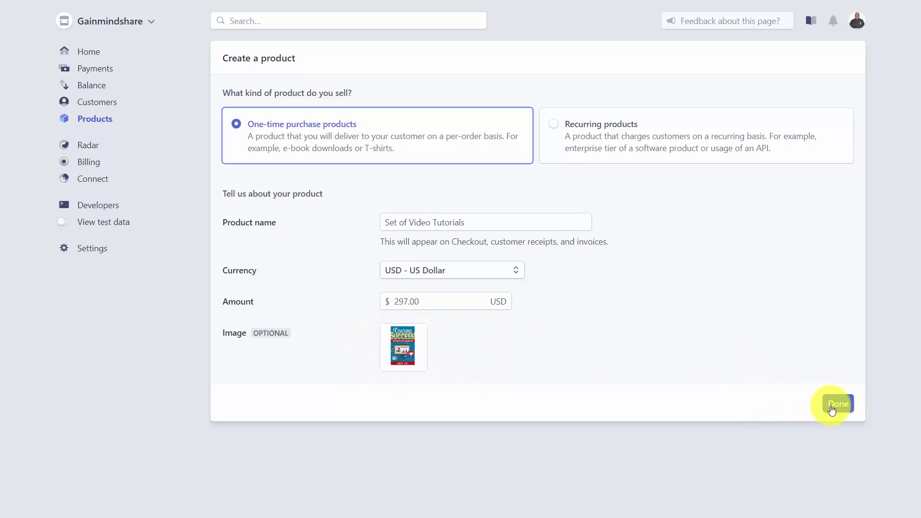
pyautogui.click(830, 404)
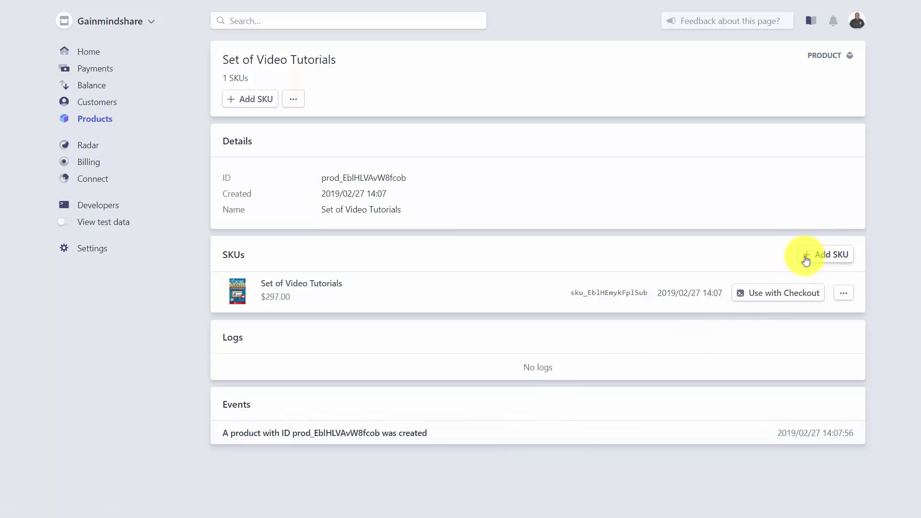
# - Add the SKU "0015 - Big Set of Video Tutorials" at 257.00 USD with a QR code image to the product
pyautogui.click(805, 261)
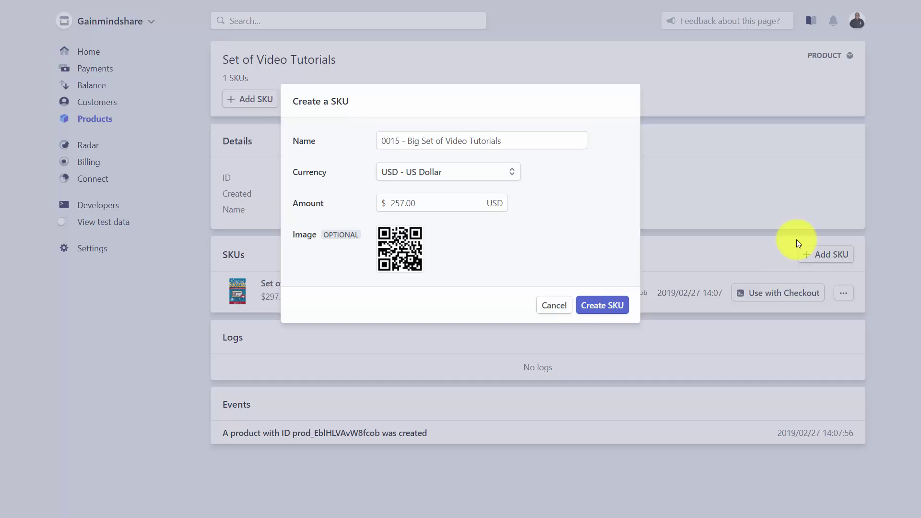
pyautogui.click(591, 307)
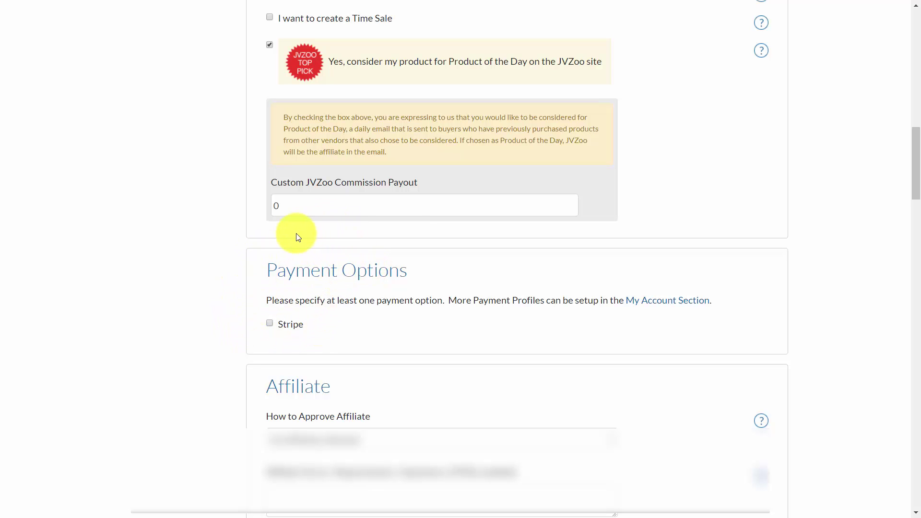
# - Switch to JVZoo, enable Stripe as the product's payment option, and copy the HTML of buy button #1 for Effortless Landing Pages
pyautogui.click(270, 324)
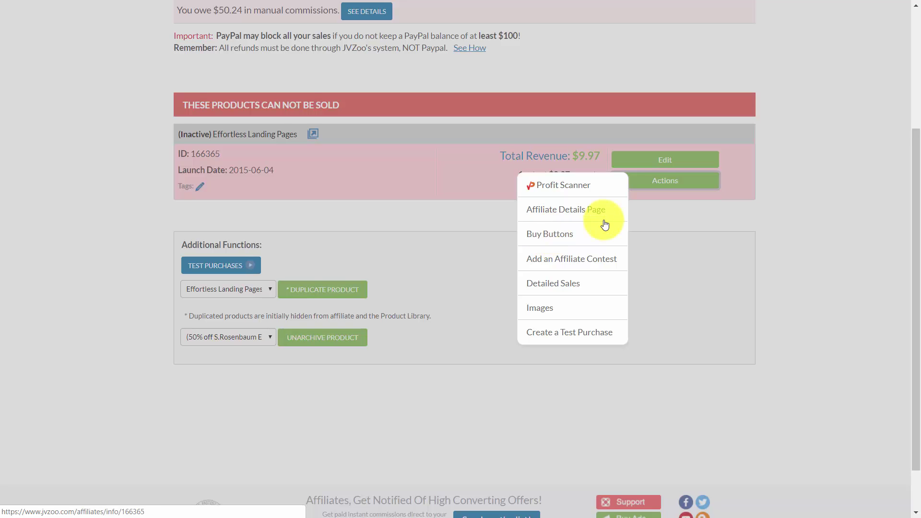
pyautogui.click(565, 234)
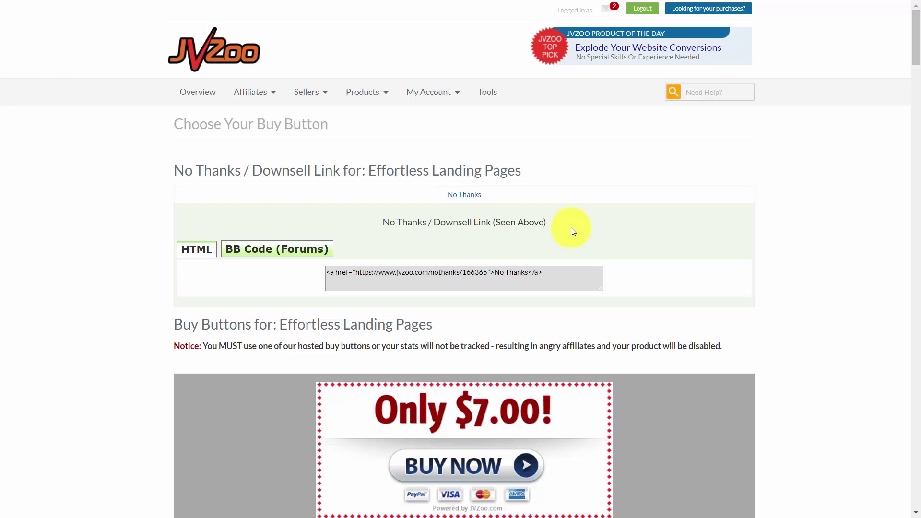
pyautogui.scroll(-7, 569, 230)
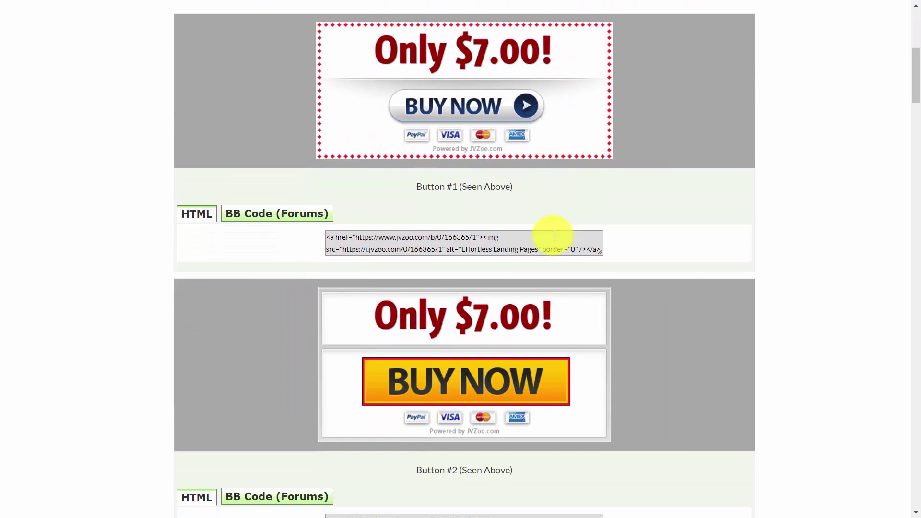
pyautogui.click(374, 243)
pyautogui.rightClick(375, 243)
pyautogui.hotkey('ctrl', 'c')
pyautogui.click(407, 288)
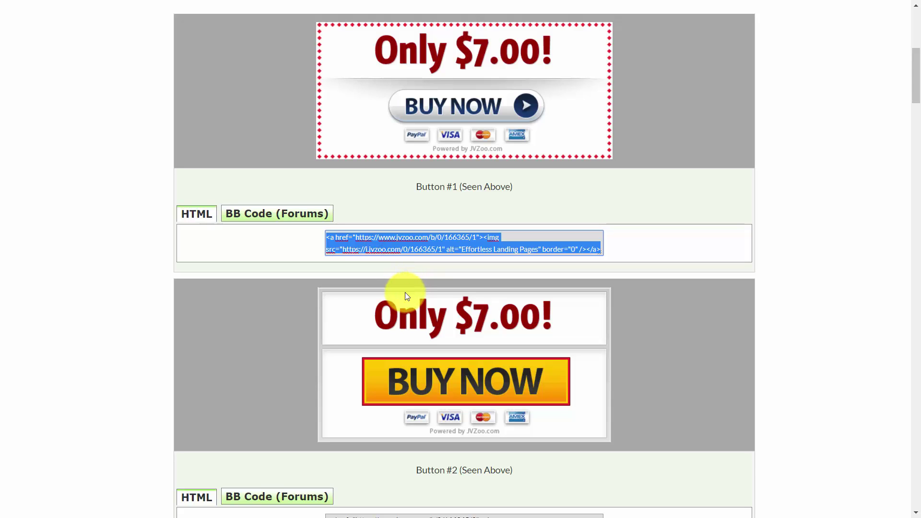
# - Switch to the WordPress LiveEditor page and insert the copied JVZoo buy button code as the custom HTML element's content
pyautogui.hotkey('ctrl', 'Tab')
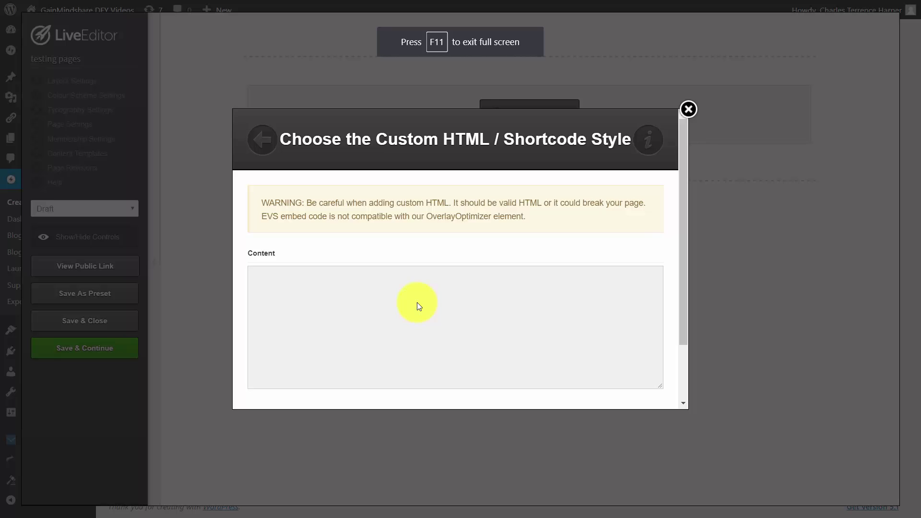
pyautogui.rightClick(300, 280)
pyautogui.click(352, 376)
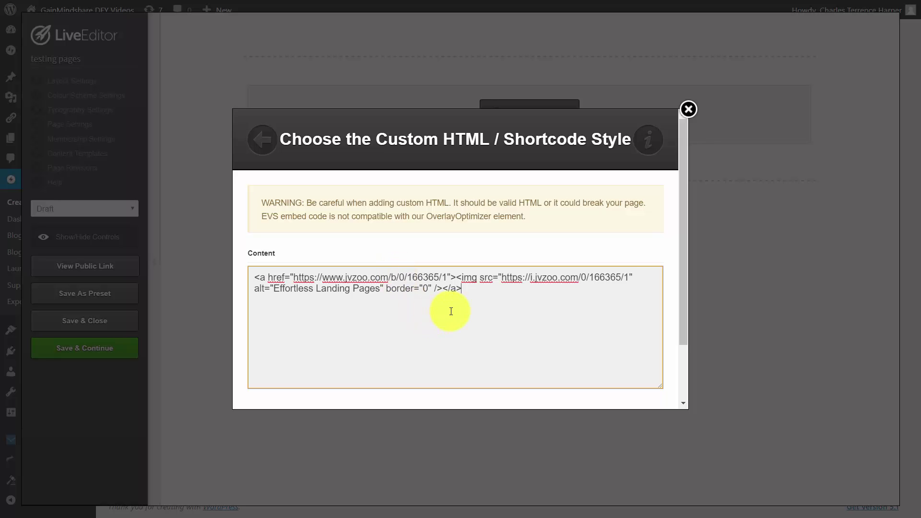
pyautogui.scroll(-2, 448, 308)
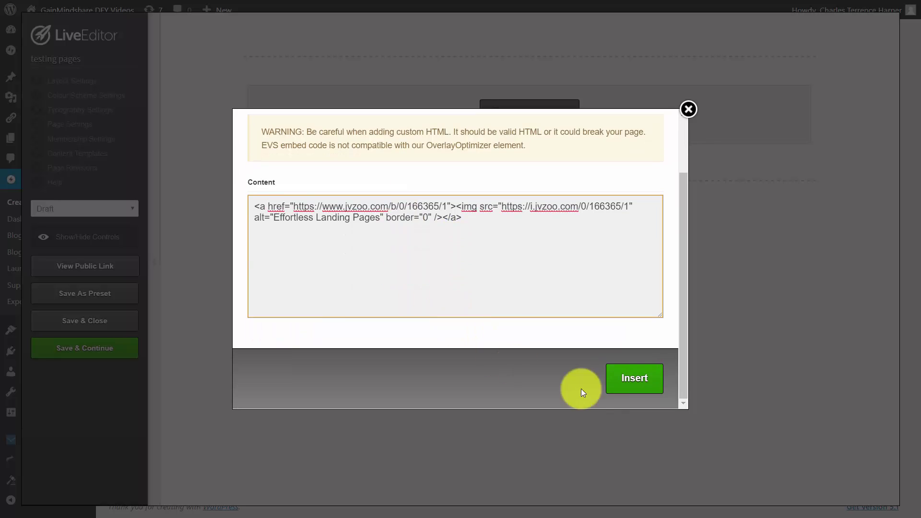
pyautogui.click(623, 382)
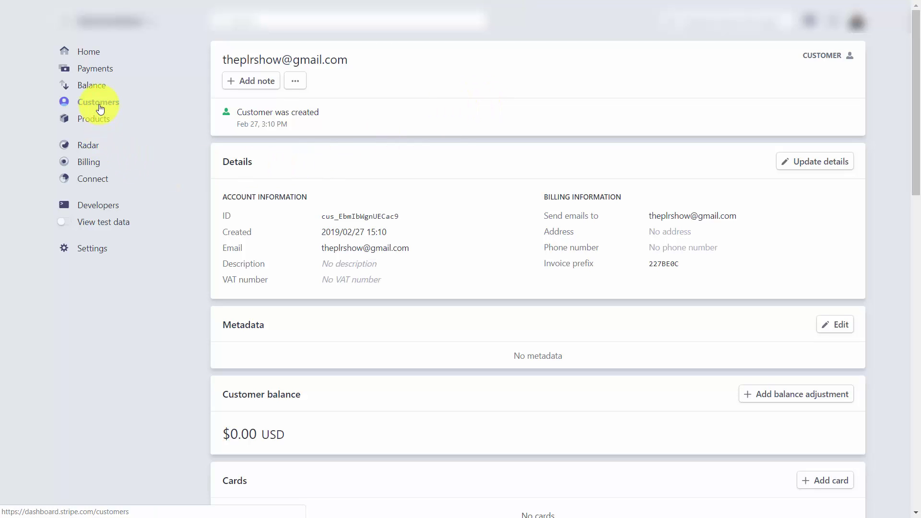
# - Switch to Stripe, add the customer note "Purchased personal coaching" and create an invoice for 4 Purchasing Branding Consultation at $97.00 and 1 Graphics Outsouring at $250.00
pyautogui.click(246, 86)
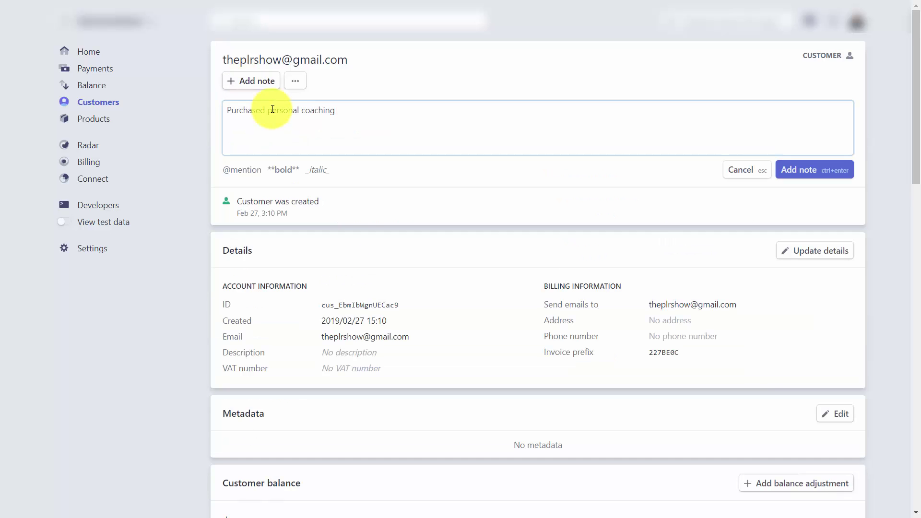
pyautogui.click(784, 173)
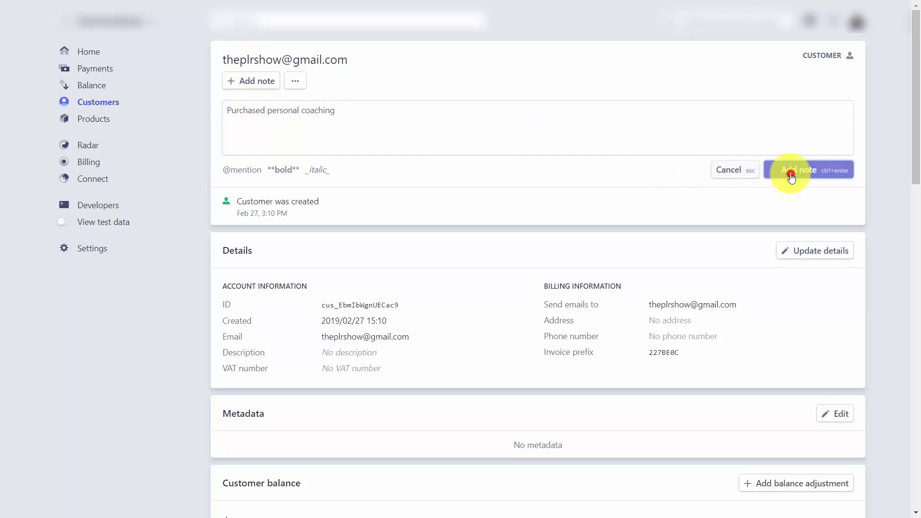
pyautogui.scroll(-12, 729, 130)
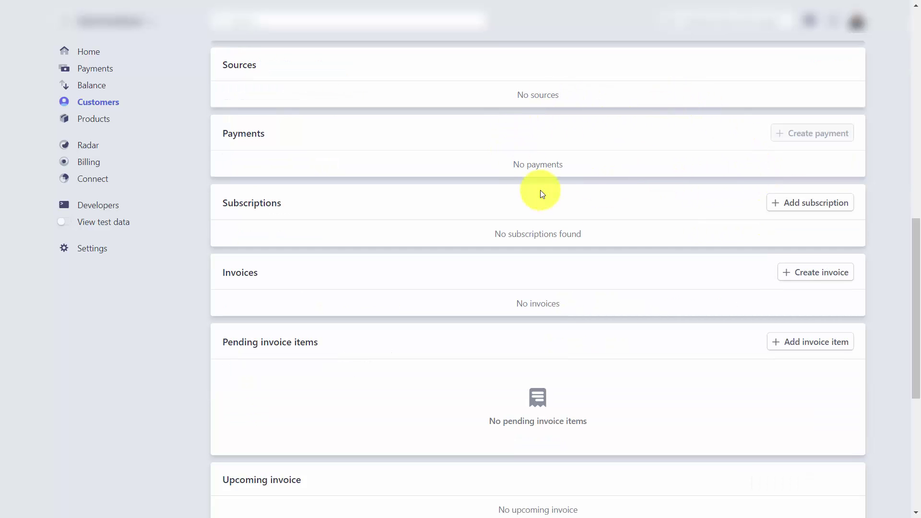
pyautogui.click(784, 274)
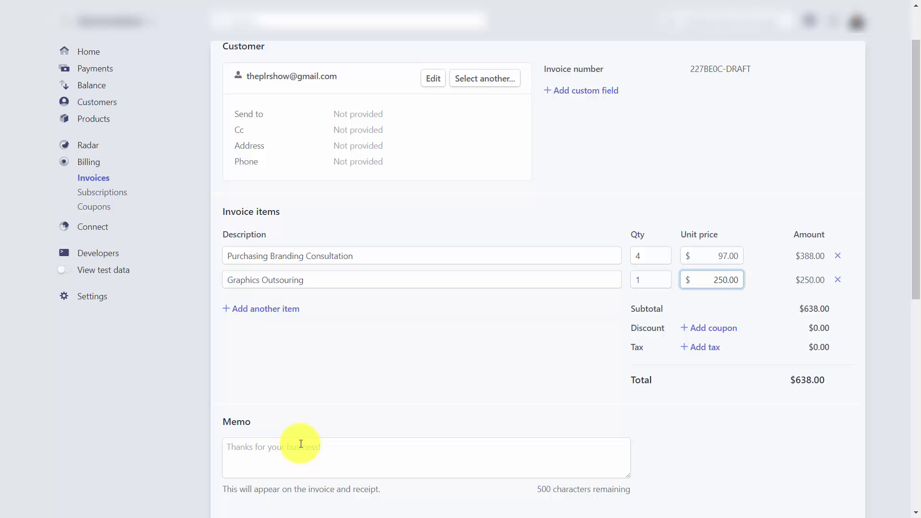
# - Enter the invoice memo "Thanks for choosing to work with us. We'll get started on the same business day as your remittance."
pyautogui.click(330, 441)
pyautogui.write("Thanks for choosing to work with us.  We'll get started on the same business day as your remittance.")
# - Set the invoice payment due to 2 days after sending and stop accepting ACH credit and wire transfers
pyautogui.scroll(-3, 608, 341)
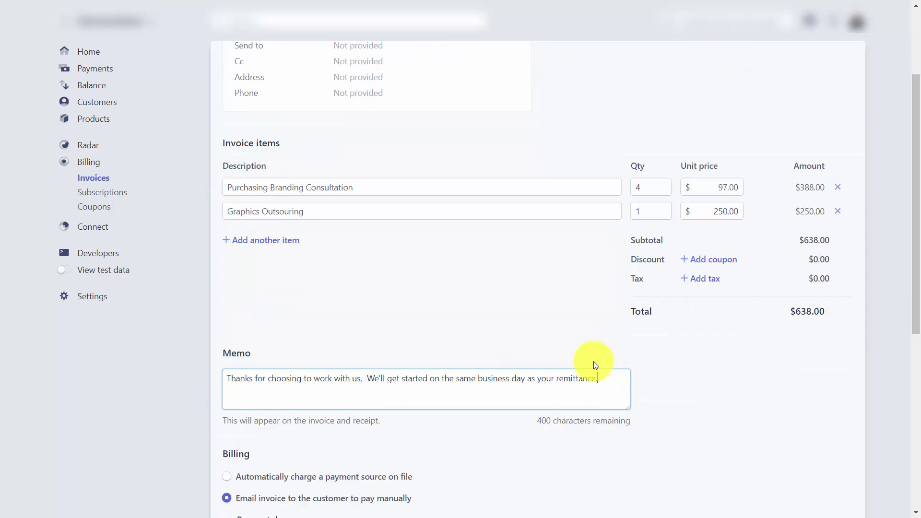
pyautogui.scroll(-3, 585, 357)
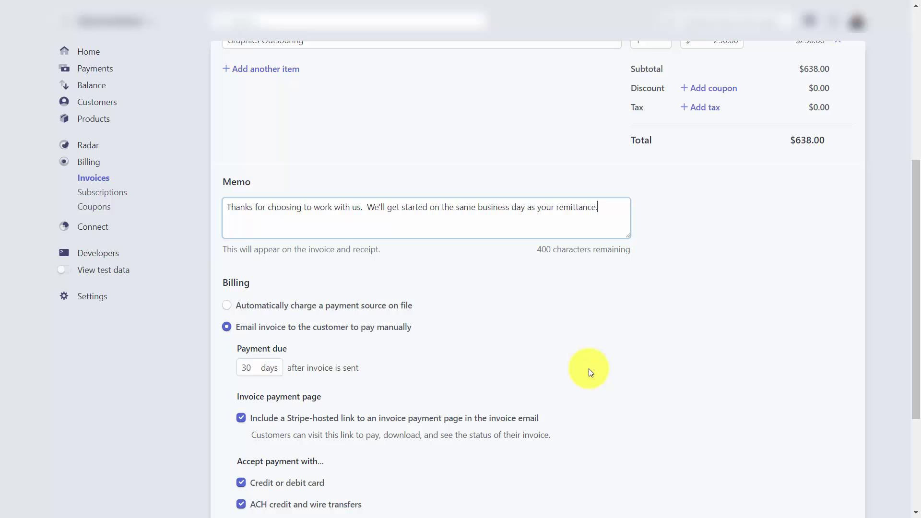
pyautogui.scroll(-1, 590, 373)
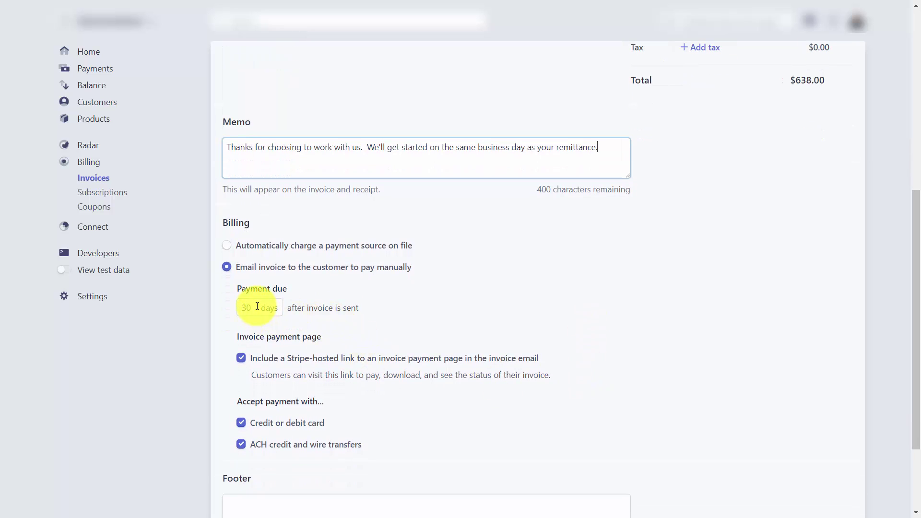
pyautogui.click(257, 306)
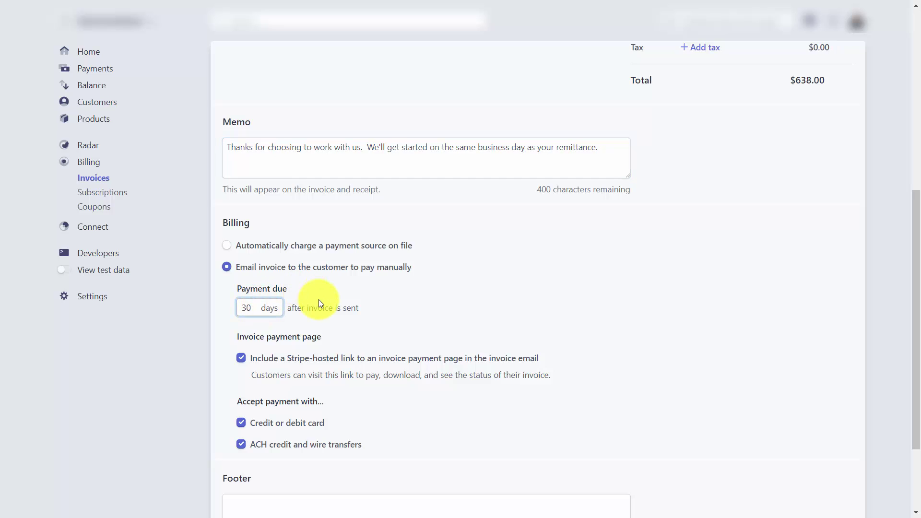
pyautogui.press('BackSpace')
pyautogui.press('BackSpace')
pyautogui.write('0')
pyautogui.press('BackSpace')
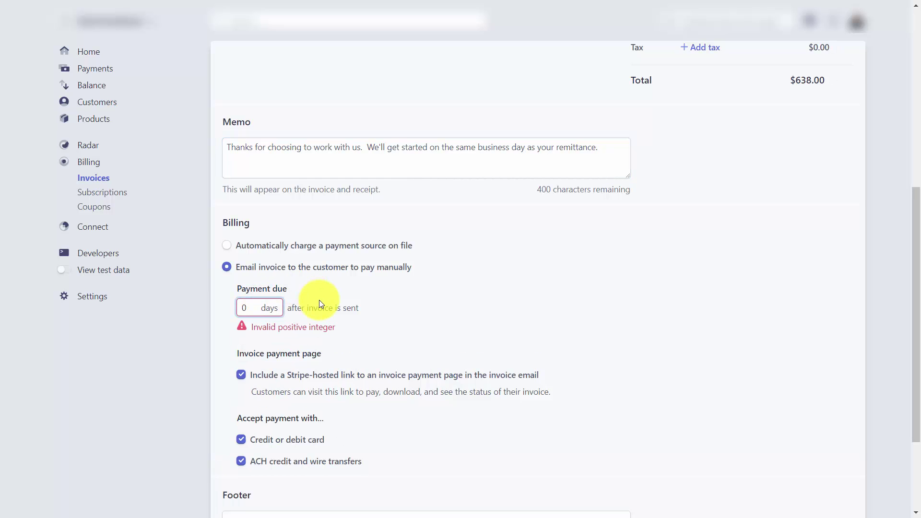
pyautogui.write('2')
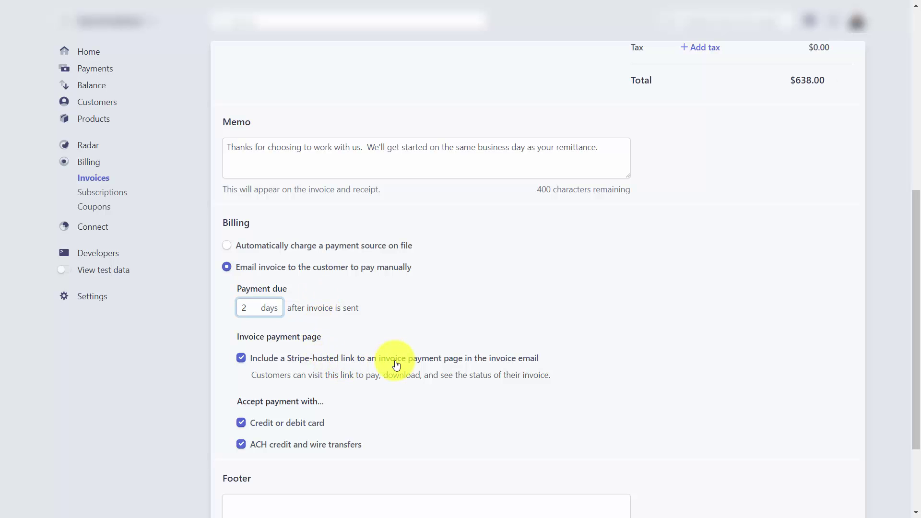
pyautogui.scroll(-3, 384, 361)
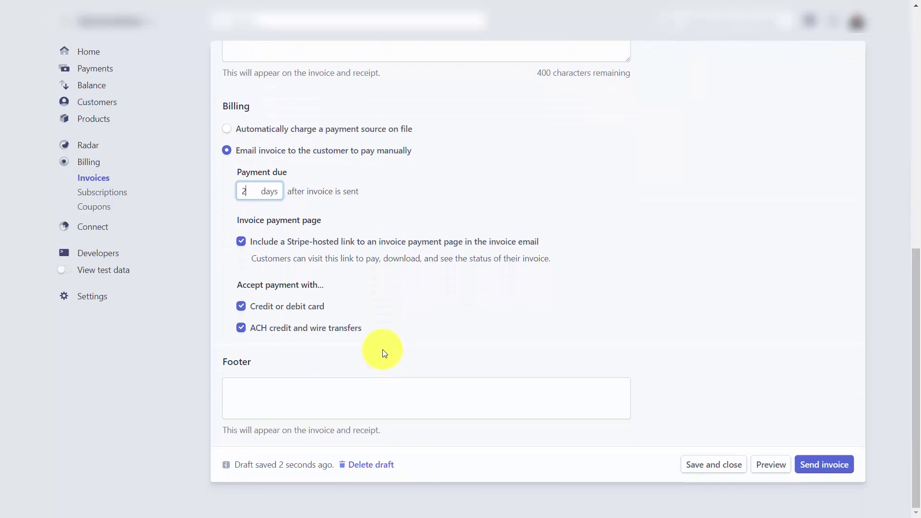
pyautogui.click(242, 329)
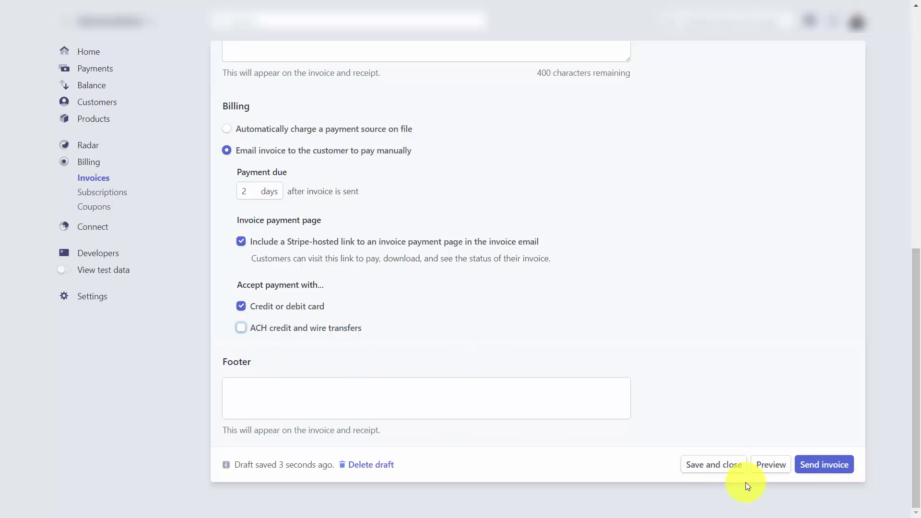
# - Preview the invoice email and send the invoice to the customer
pyautogui.click(770, 464)
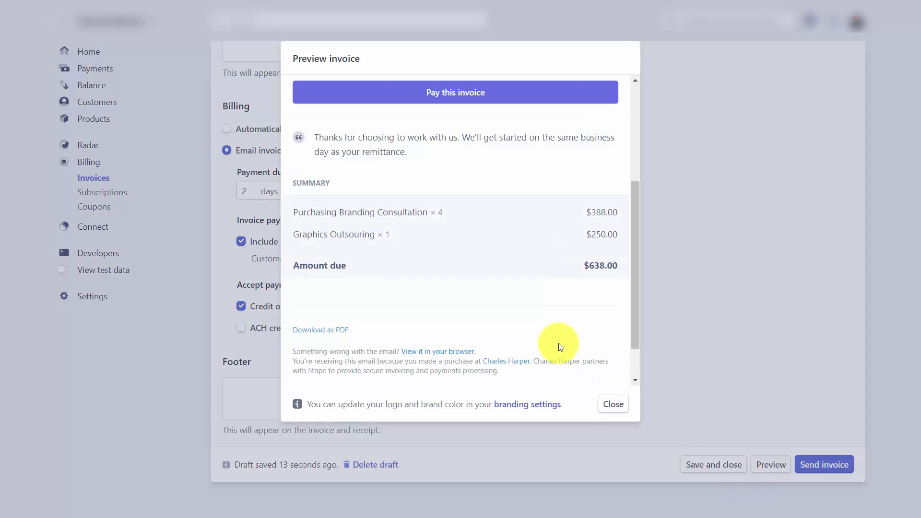
pyautogui.click(614, 405)
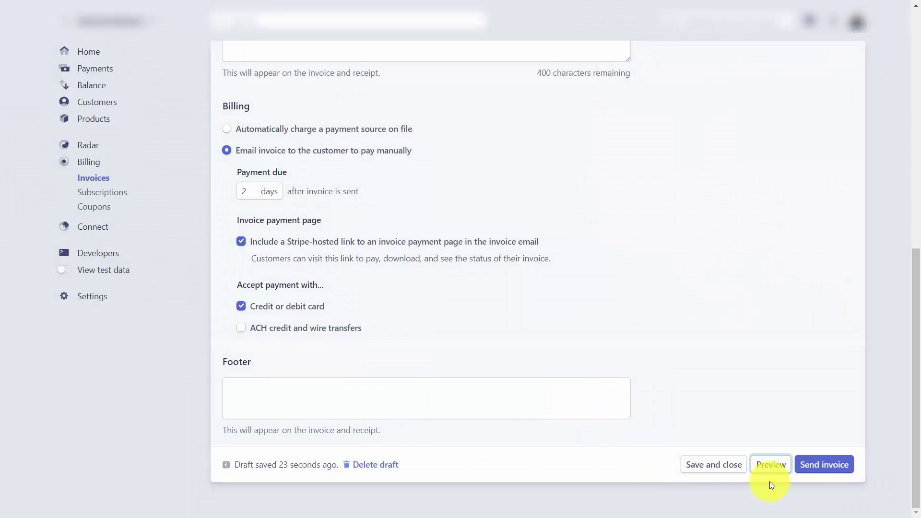
pyautogui.click(806, 473)
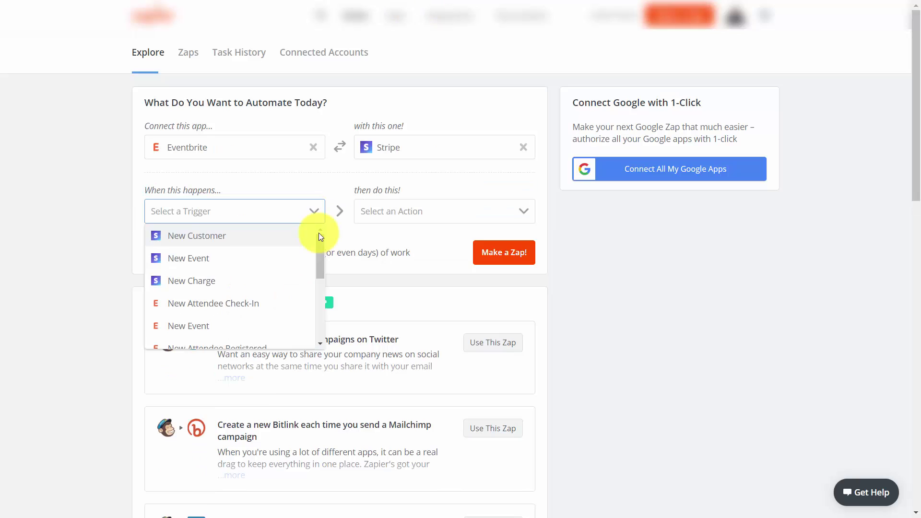
# - Switch to Zapier and make an Eventbrite to Stripe zap with trigger New Attendee Registered and action Create Customer
pyautogui.scroll(-3, 318, 232)
pyautogui.scroll(2, 318, 232)
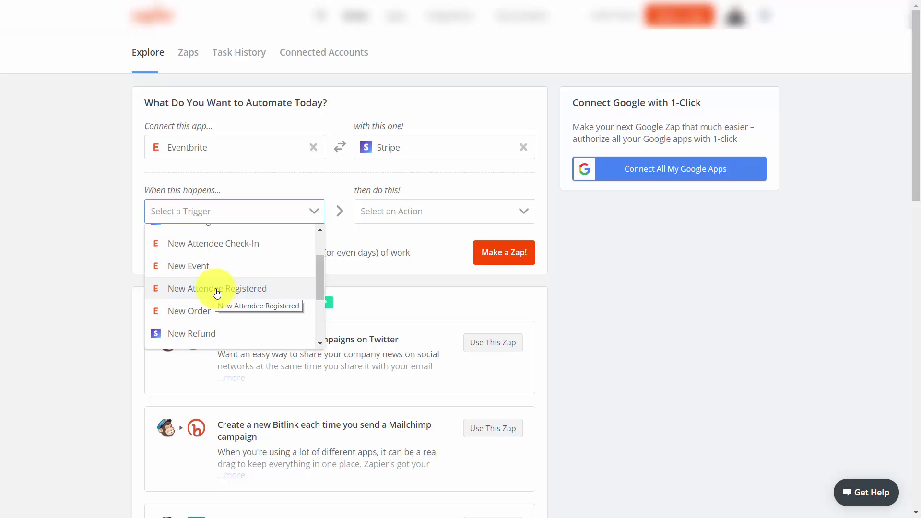
pyautogui.click(217, 288)
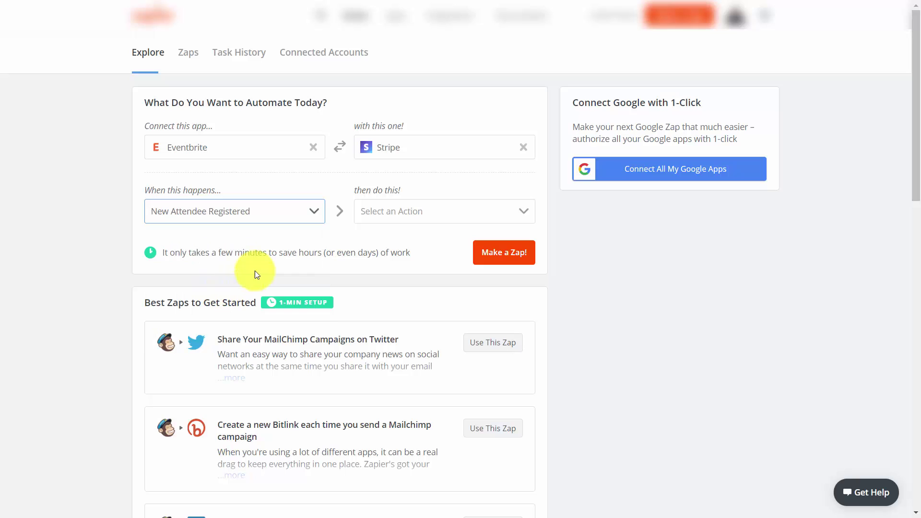
pyautogui.click(439, 210)
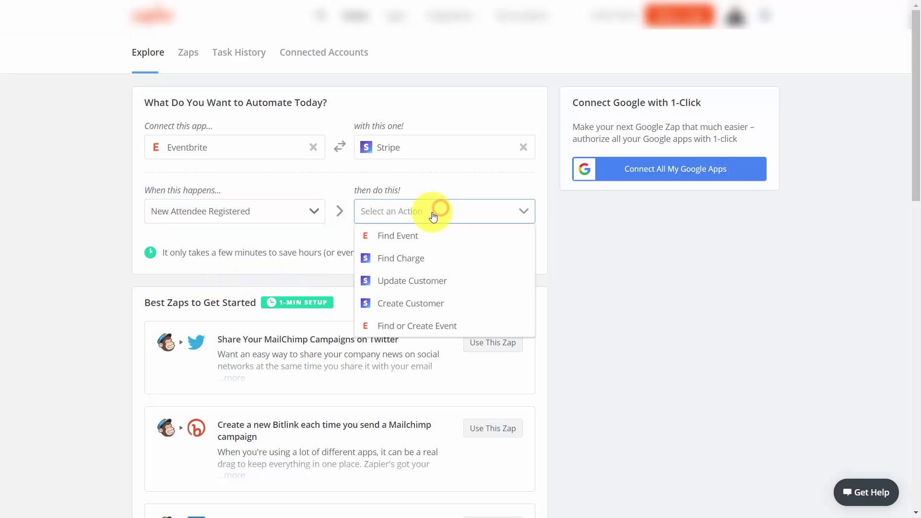
pyautogui.click(437, 307)
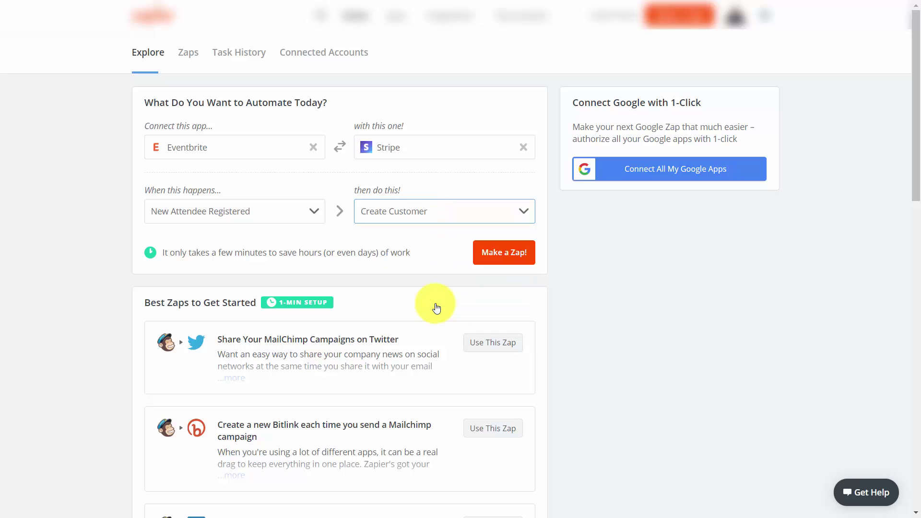
pyautogui.click(496, 257)
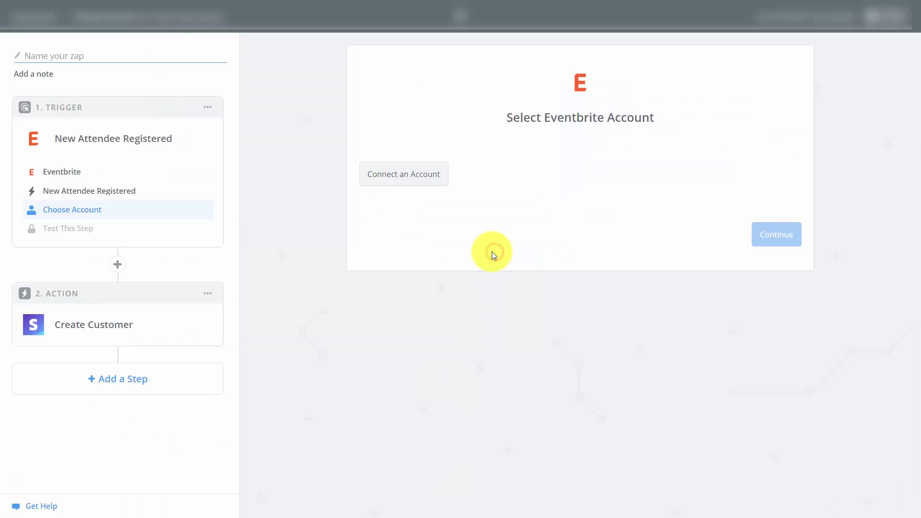
# - Connect the Eventbrite account by allowing Zapier access, test the connection and save it as the trigger's account
pyautogui.click(415, 181)
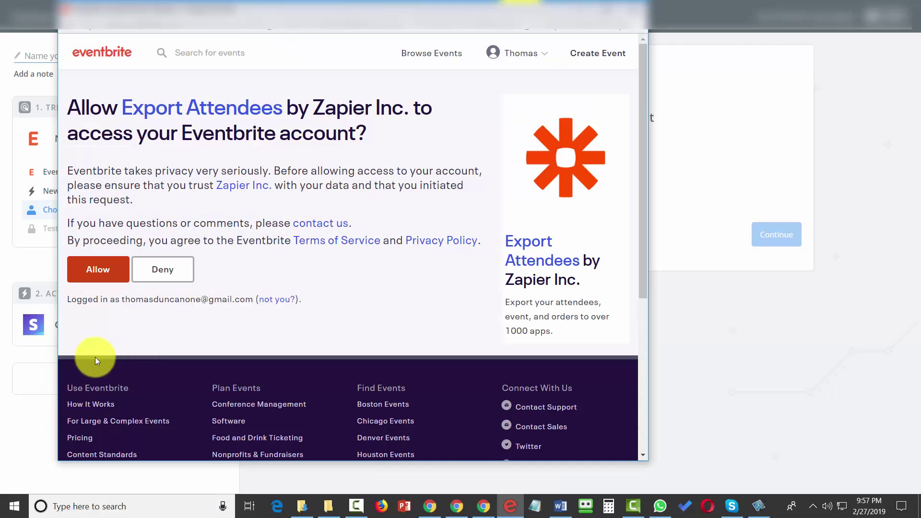
pyautogui.click(99, 277)
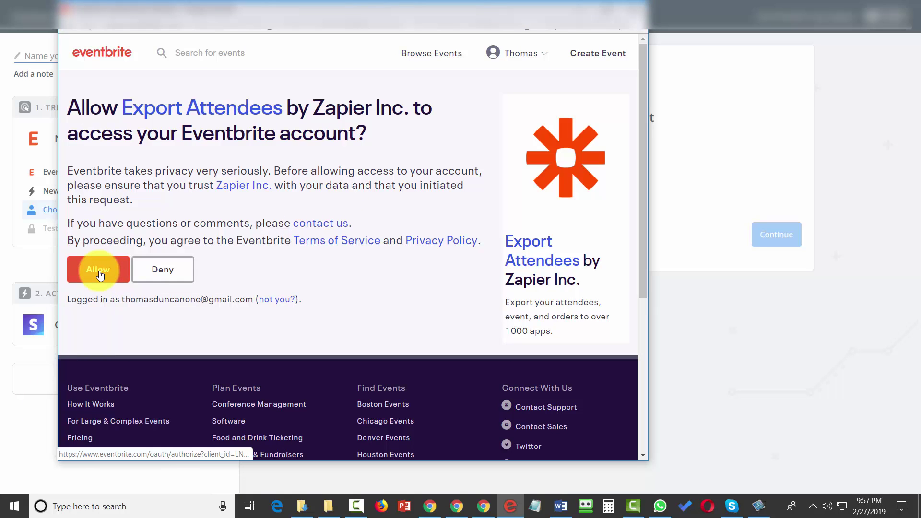
pyautogui.click(98, 276)
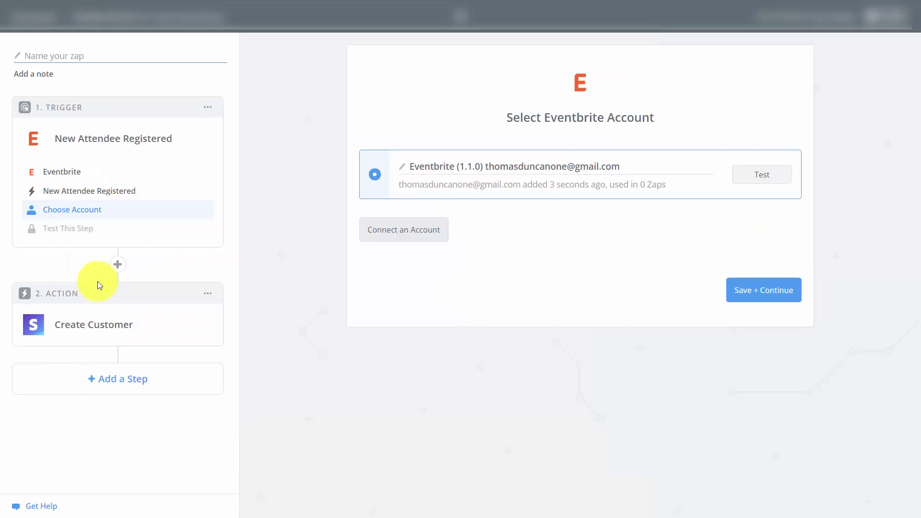
pyautogui.click(757, 178)
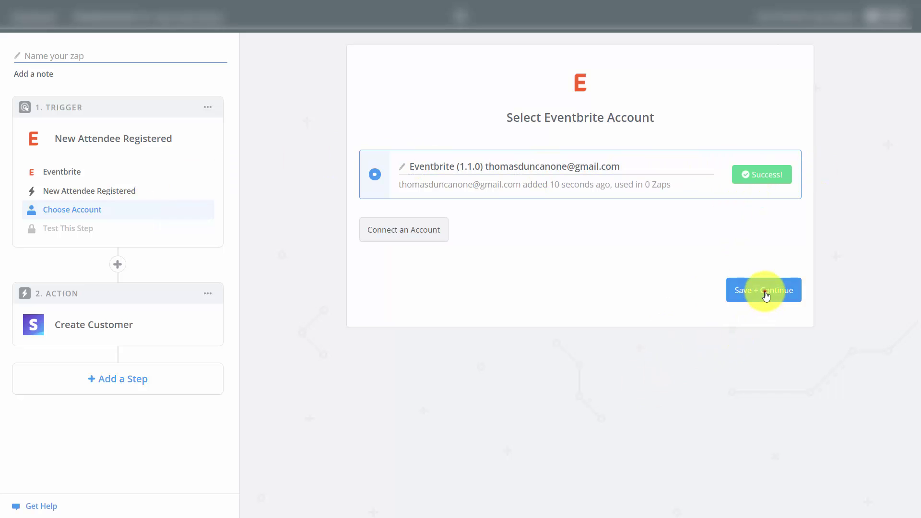
pyautogui.click(765, 292)
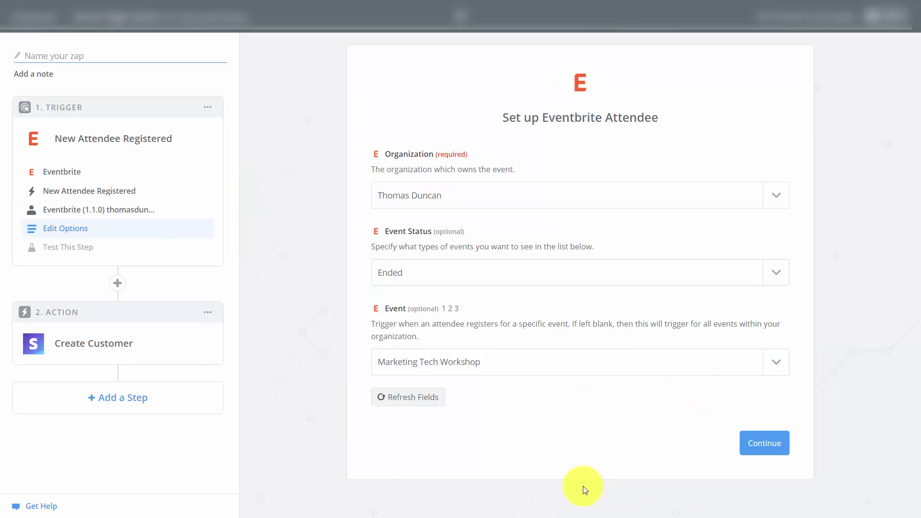
# - Set the trigger to the ended event Marketing Tech Workshop and map the attendee's email and event name to the Stripe customer's Email Address and Description
pyautogui.click(761, 439)
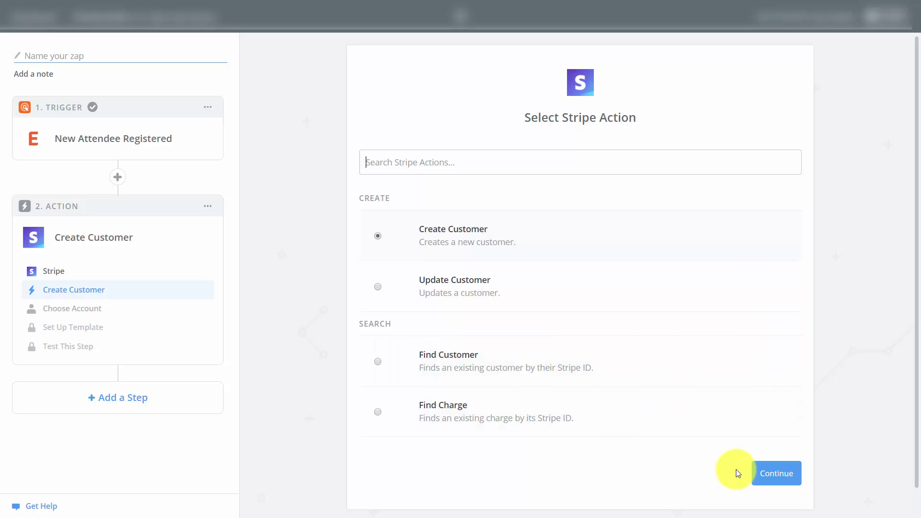
pyautogui.click(754, 473)
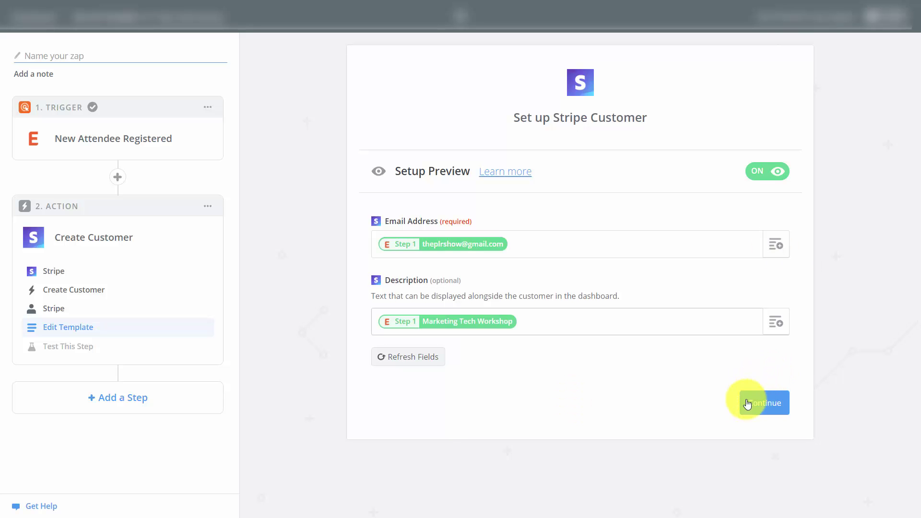
pyautogui.click(756, 404)
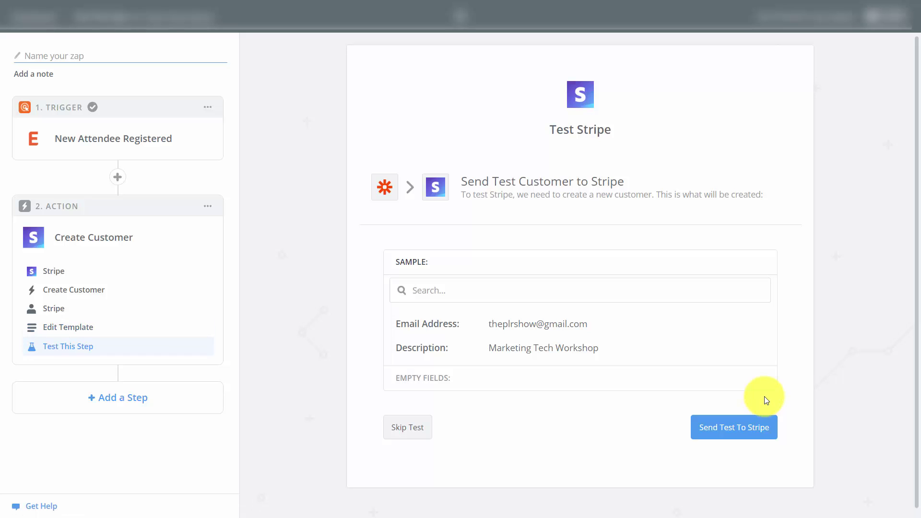
# - Send the test customer to Stripe, then name the zap Eventbrite Customer and turn it on
pyautogui.click(735, 427)
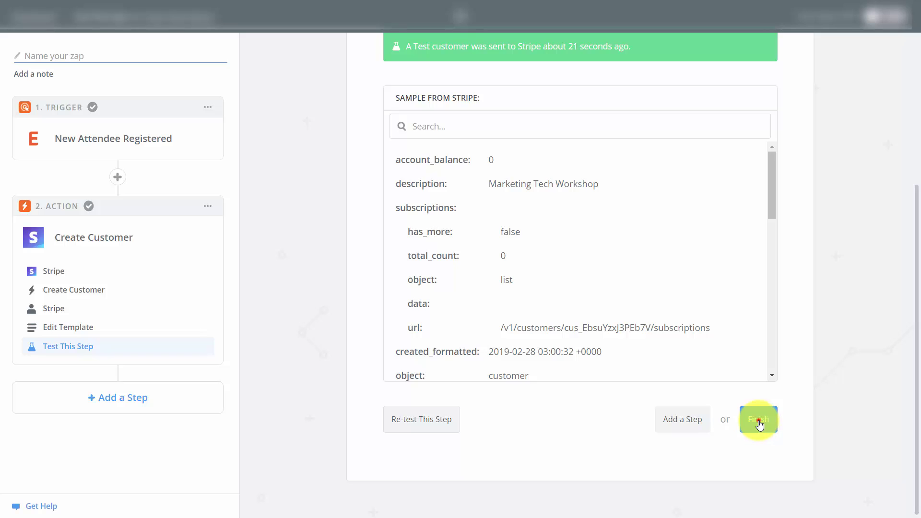
pyautogui.click(758, 422)
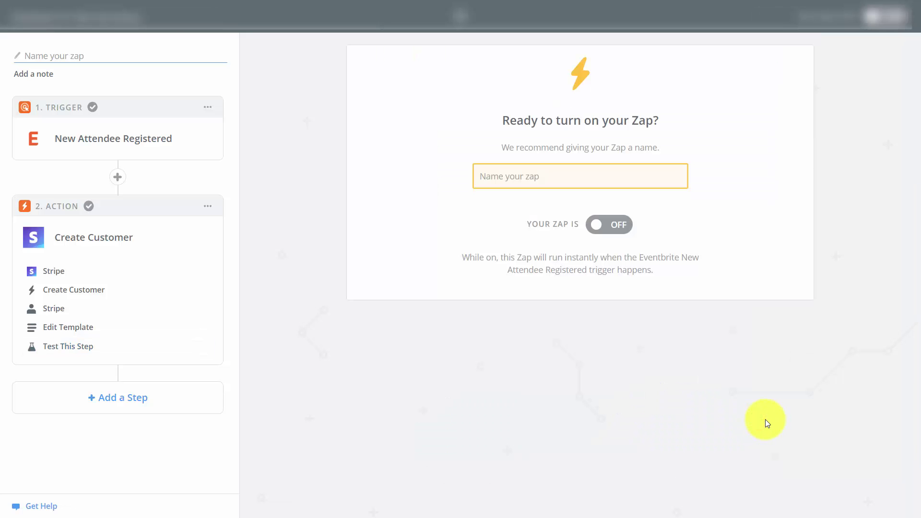
pyautogui.click(546, 177)
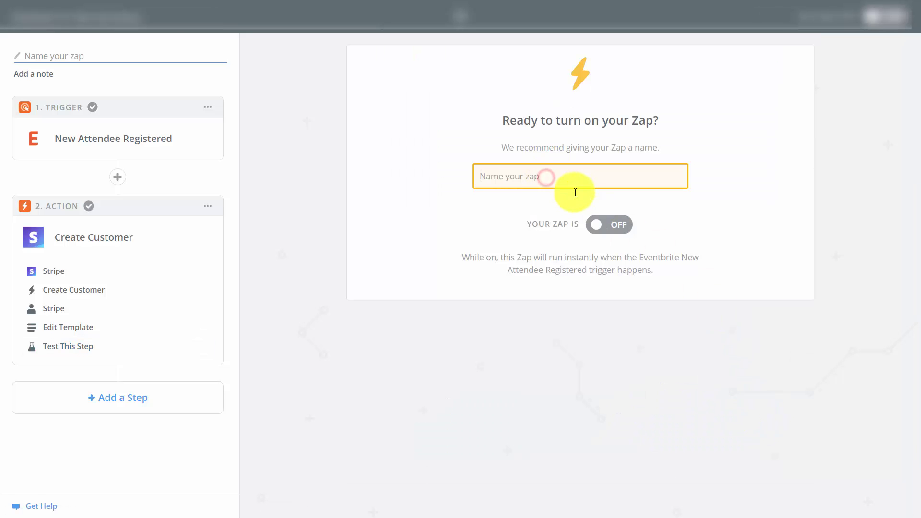
pyautogui.write('Eventbrite Customer')
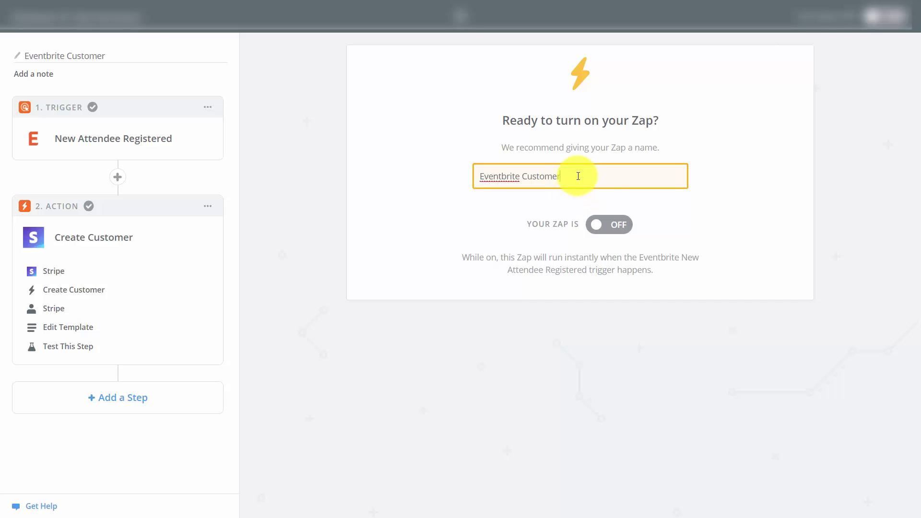
pyautogui.click(618, 233)
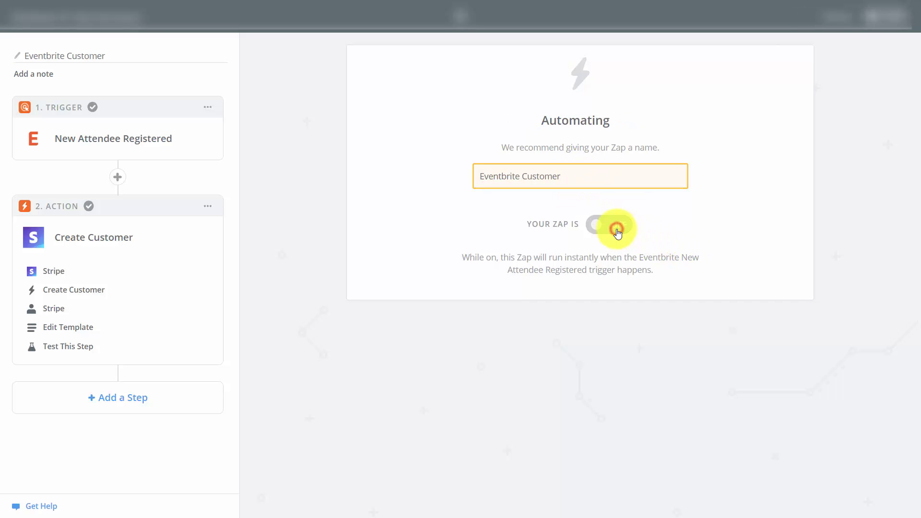
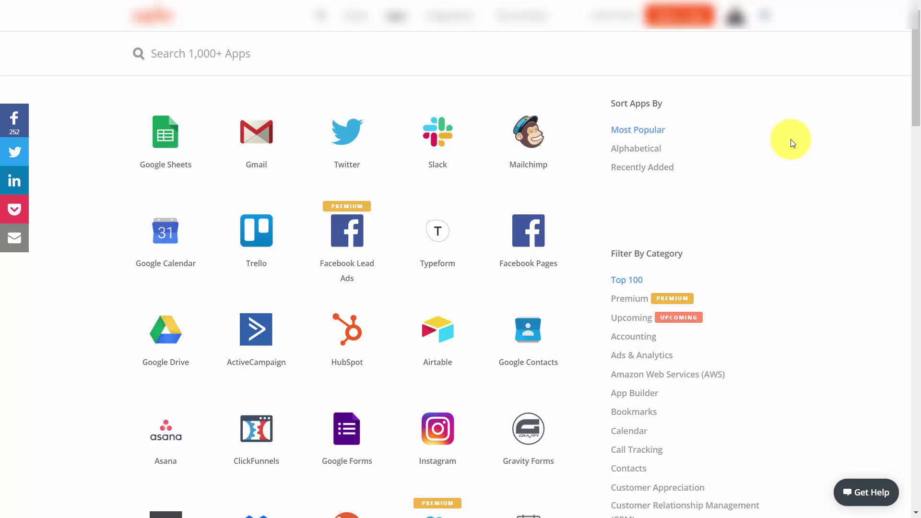
# - Start a zap connecting Stripe to GetResponse with trigger New Charge, and test and save the Stripe account
pyautogui.click(341, 58)
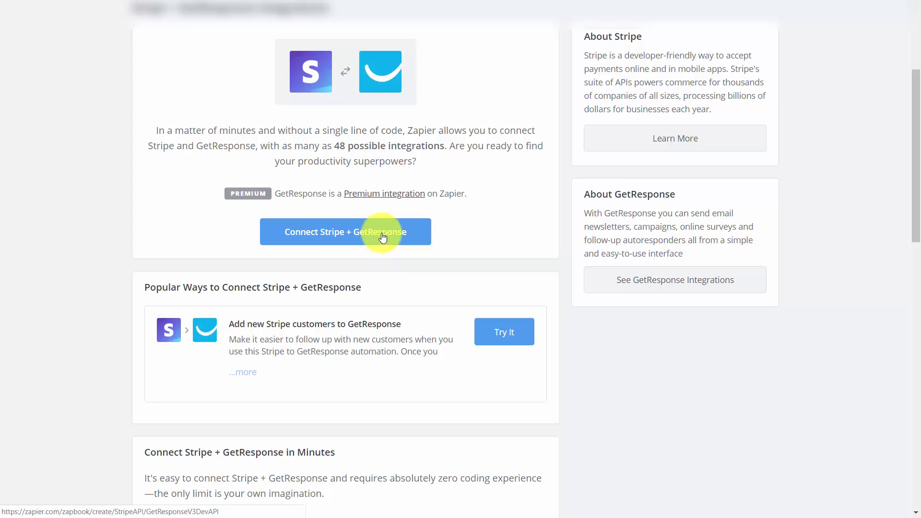
pyautogui.click(400, 224)
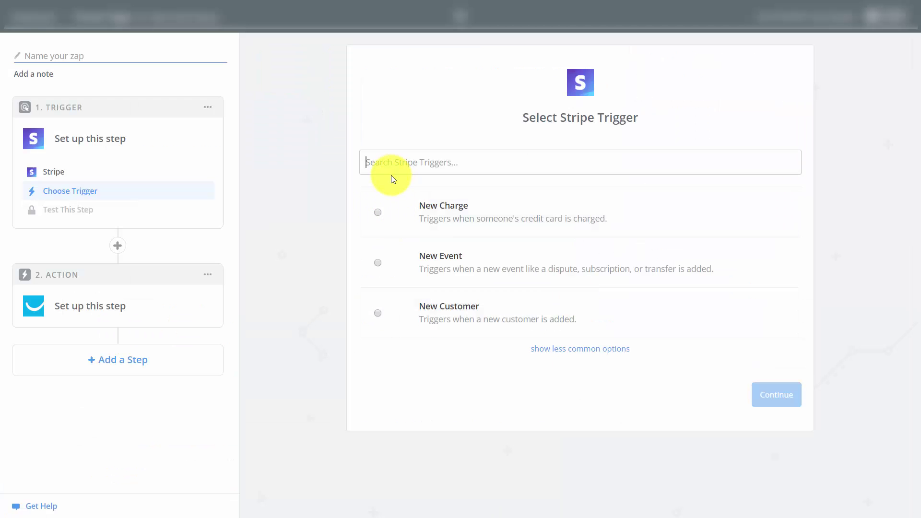
pyautogui.click(379, 213)
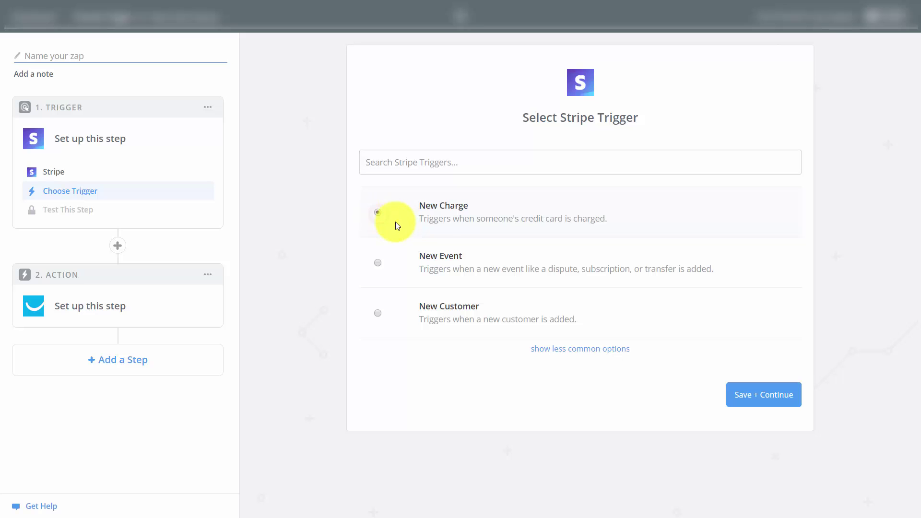
pyautogui.click(771, 395)
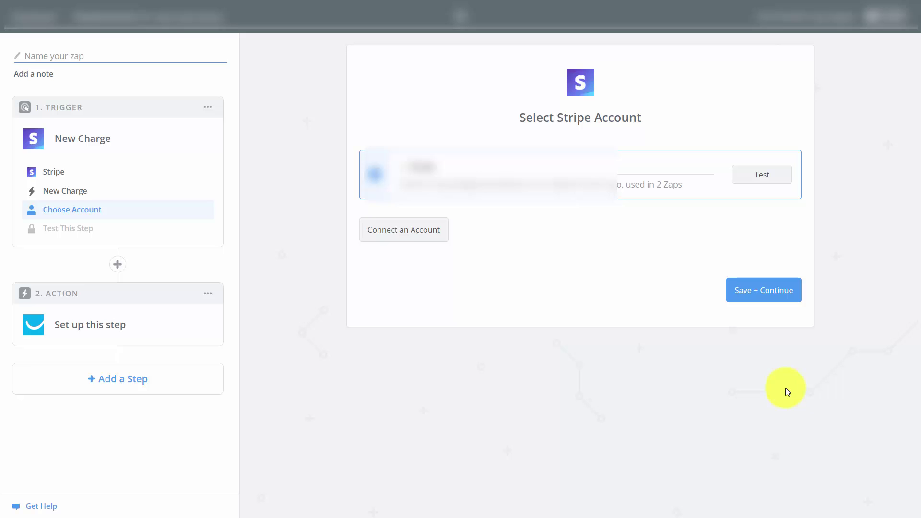
pyautogui.click(747, 177)
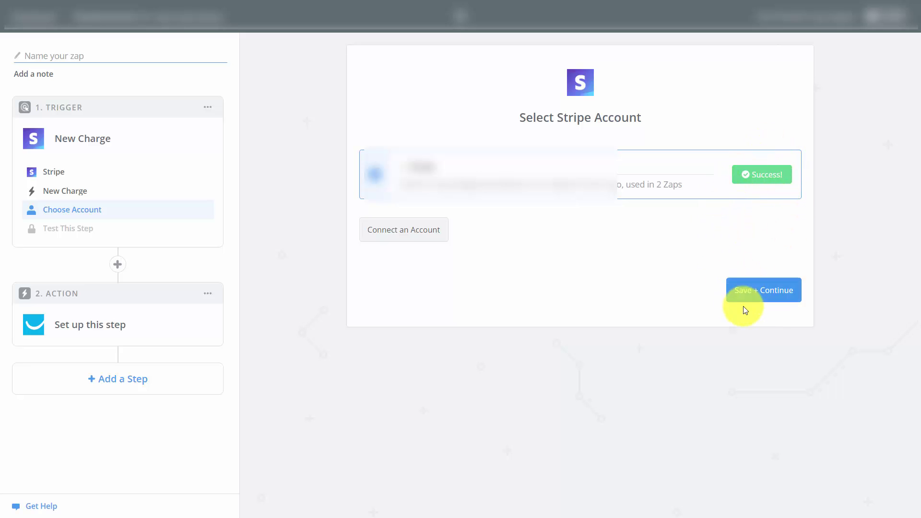
pyautogui.click(765, 294)
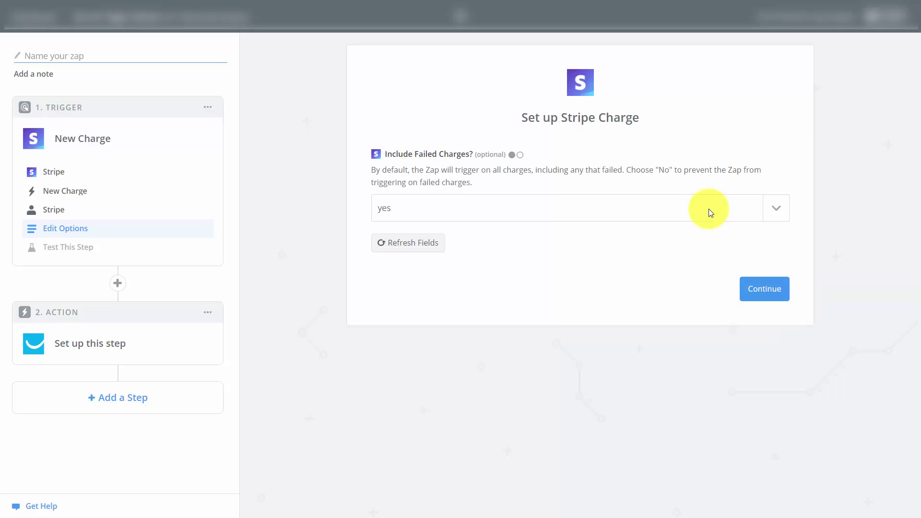
# - Set Include Failed Charges to no for the Stripe trigger and use Charge A as the sample
pyautogui.click(784, 214)
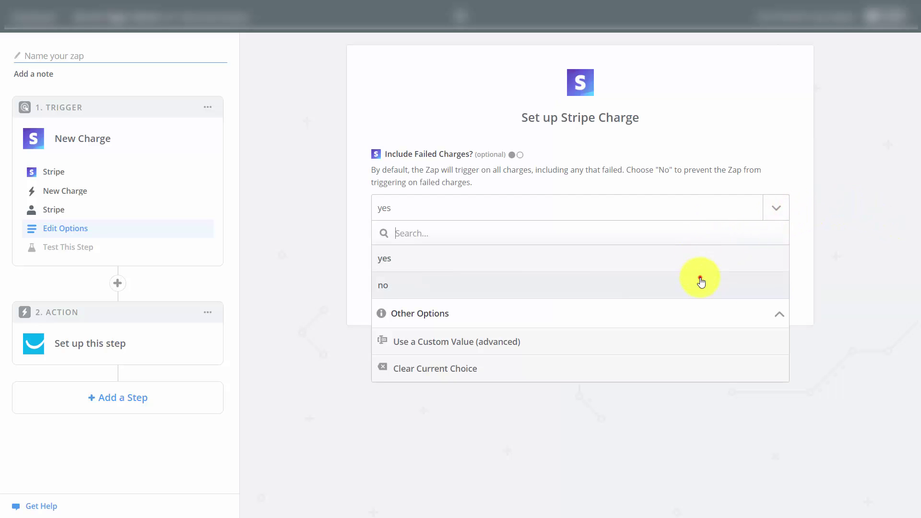
pyautogui.click(700, 279)
pyautogui.click(761, 292)
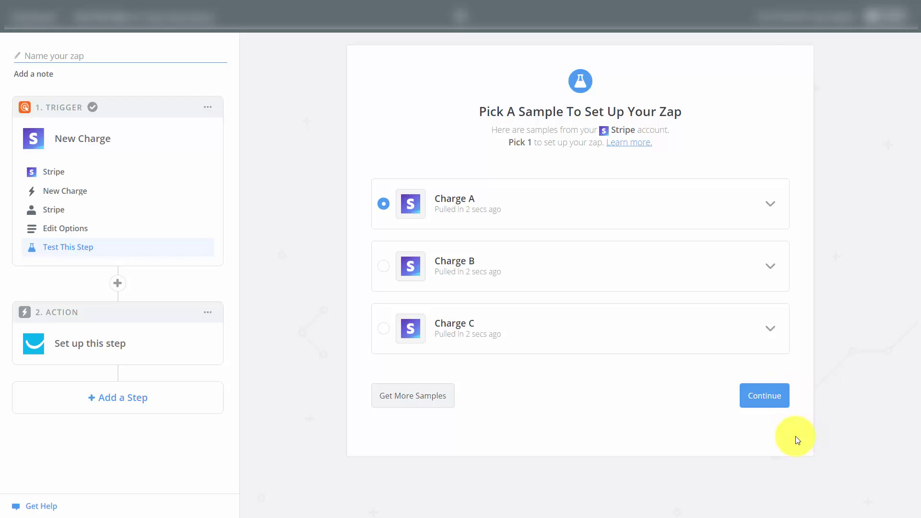
pyautogui.click(757, 401)
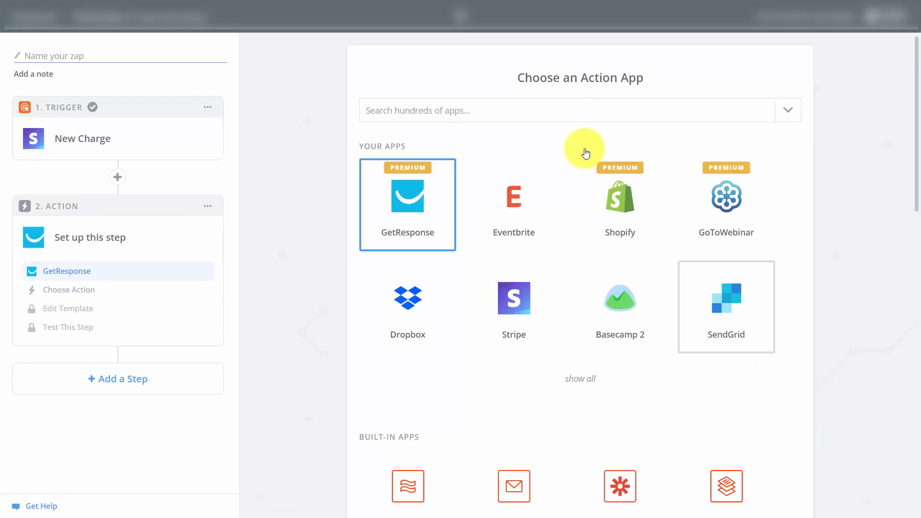
# - Set the action to GetResponse's Create Contact and send a test contact to GetResponse
pyautogui.click(415, 206)
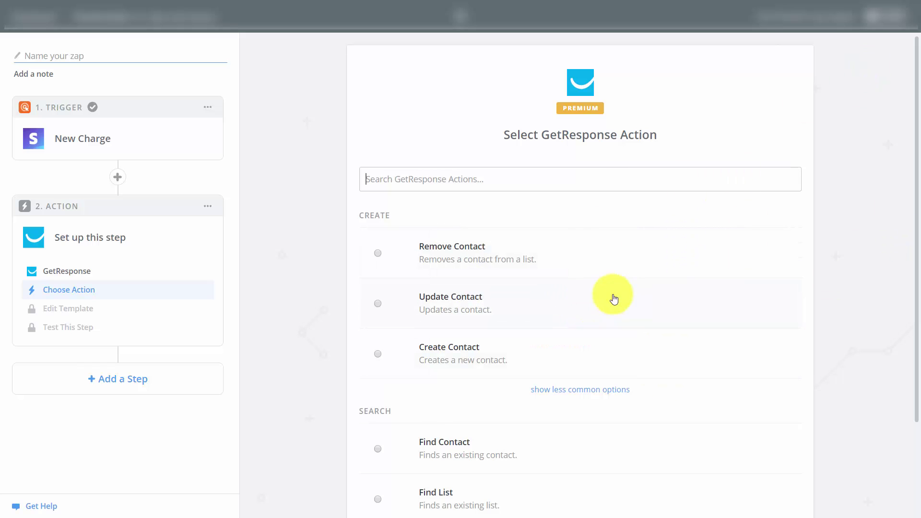
pyautogui.click(705, 355)
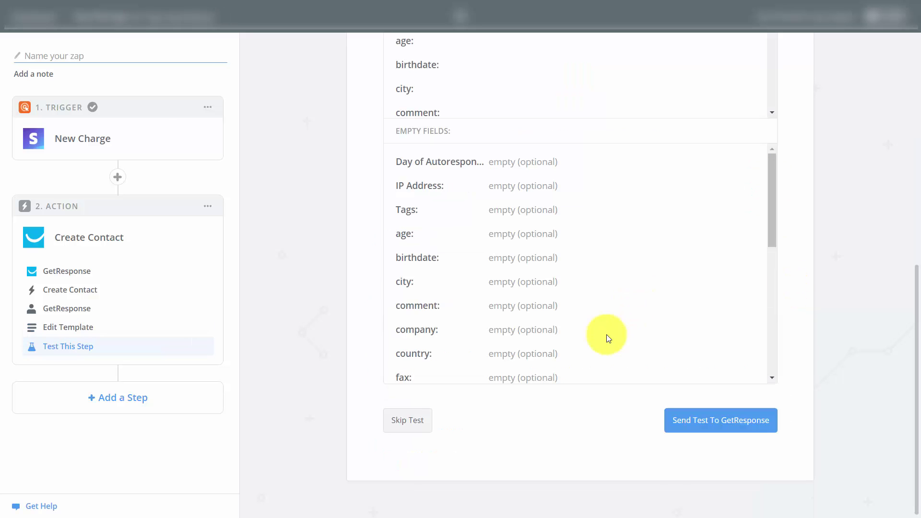
pyautogui.click(708, 420)
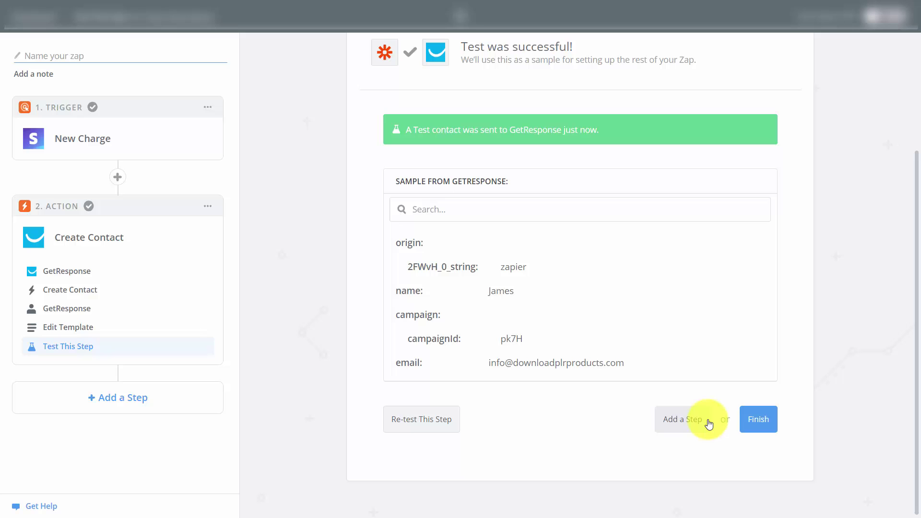
# - Finish the zap, name it Stripe to Getresponse and turn it on
pyautogui.click(753, 431)
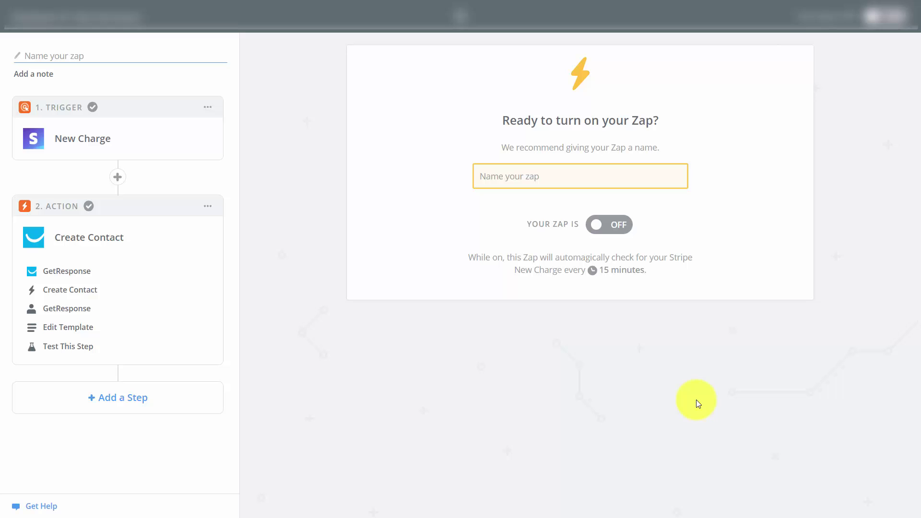
pyautogui.click(548, 169)
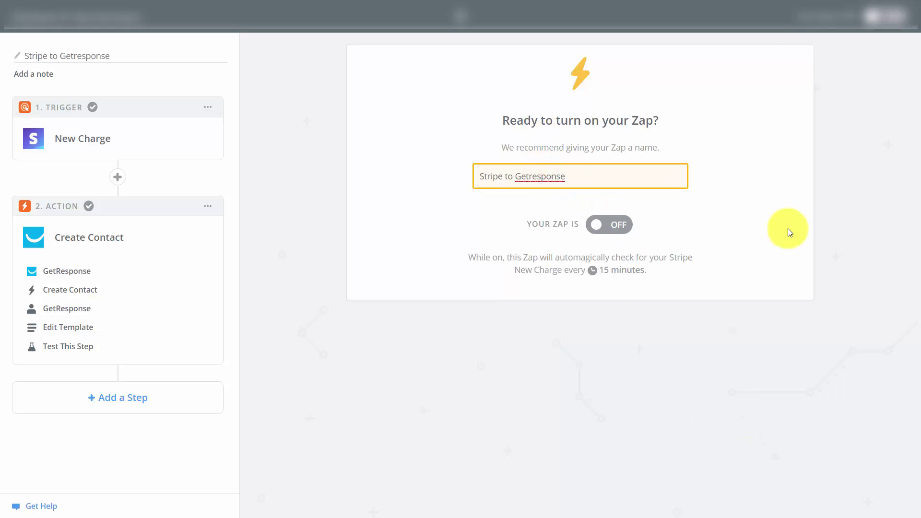
pyautogui.click(618, 225)
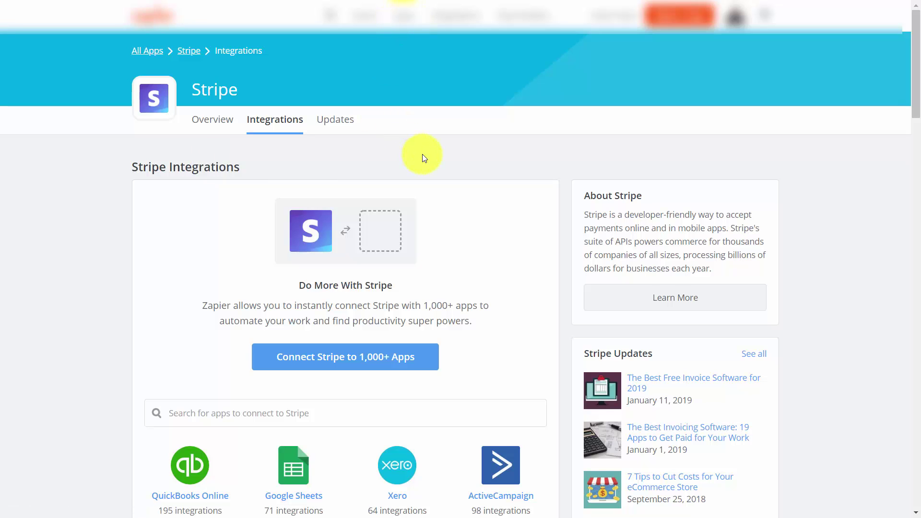
# - Search the Stripe integrations for GoToMeeting and open the Stripe + GoToMeeting integration page
pyautogui.scroll(-3, 496, 266)
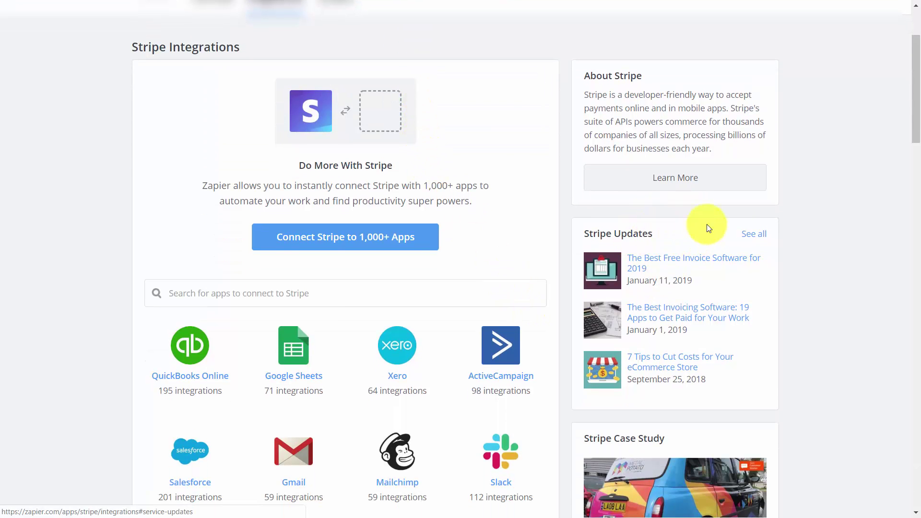
pyautogui.click(370, 297)
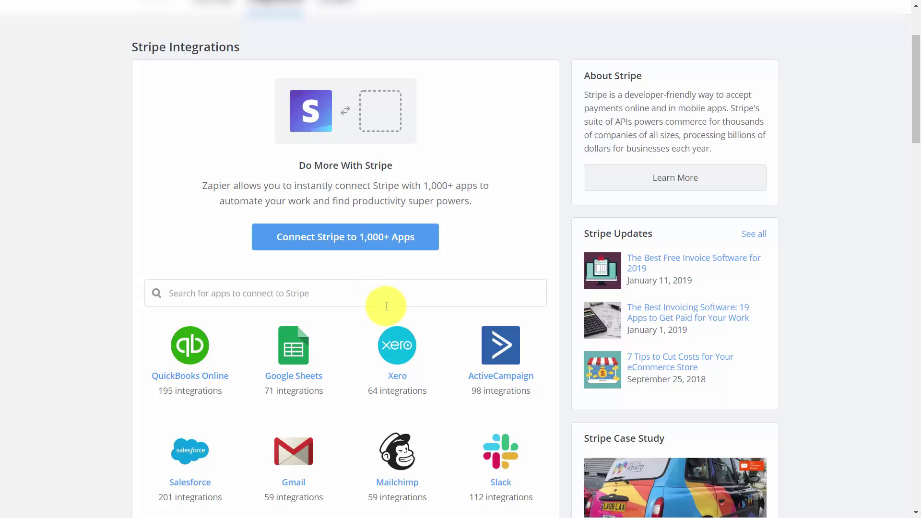
pyautogui.write('gotomeet')
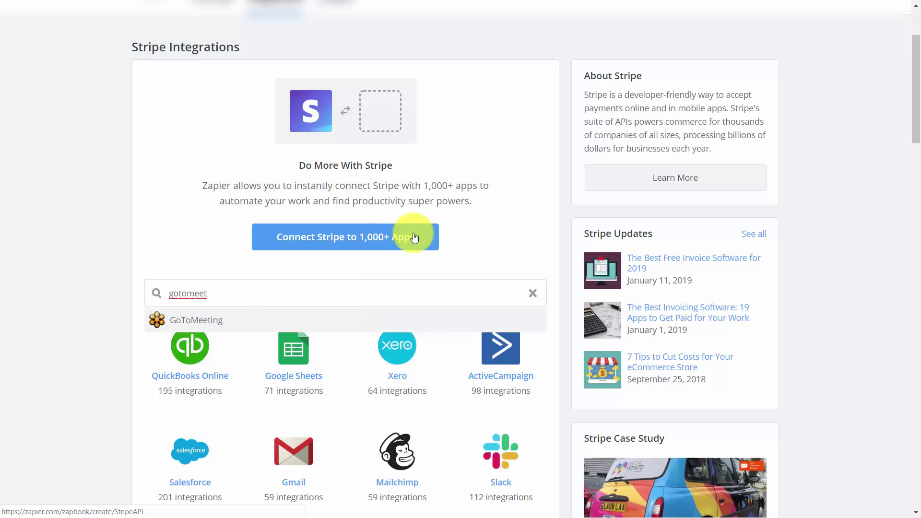
pyautogui.click(217, 322)
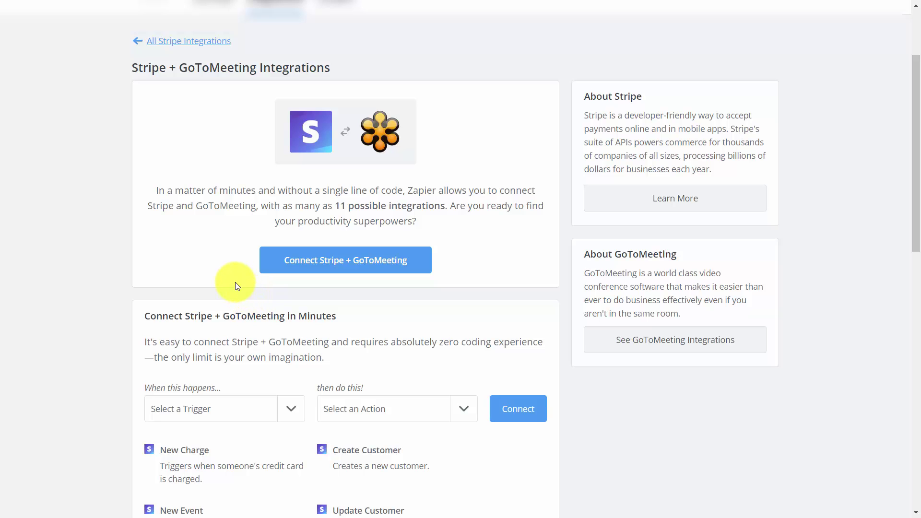
# - Connect Stripe and GoToMeeting in a zap with trigger New Charge and action Create Meeting
pyautogui.scroll(-2, 235, 283)
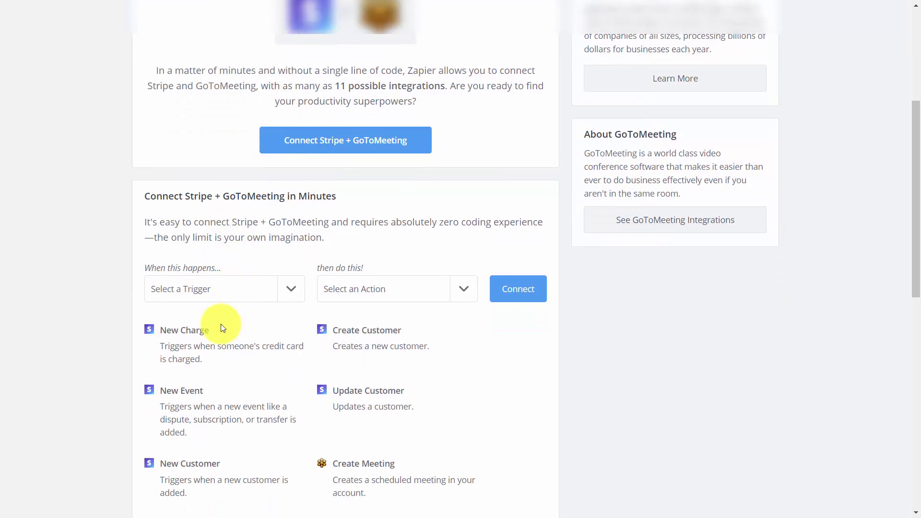
pyautogui.click(286, 291)
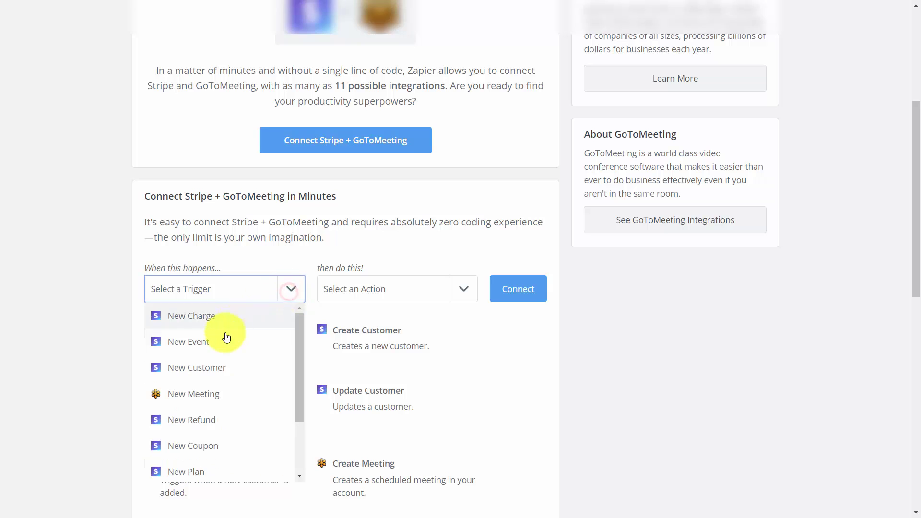
pyautogui.click(215, 327)
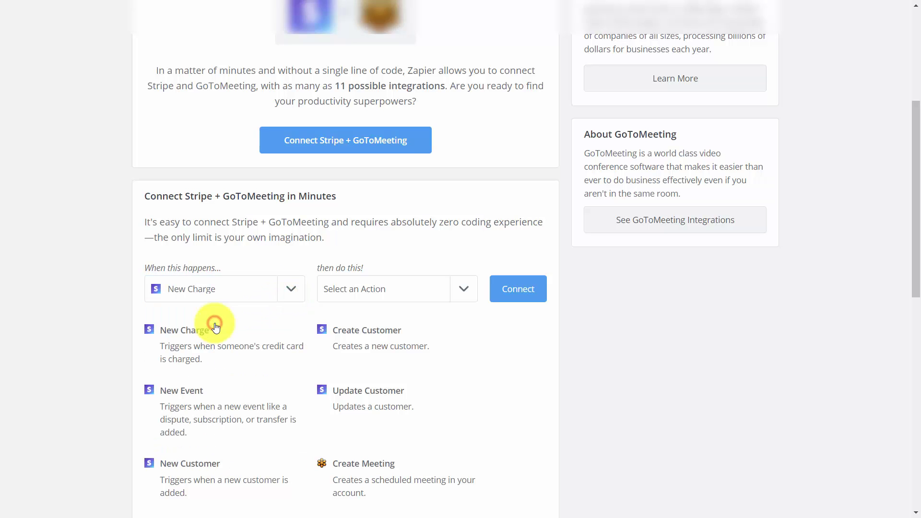
pyautogui.click(459, 290)
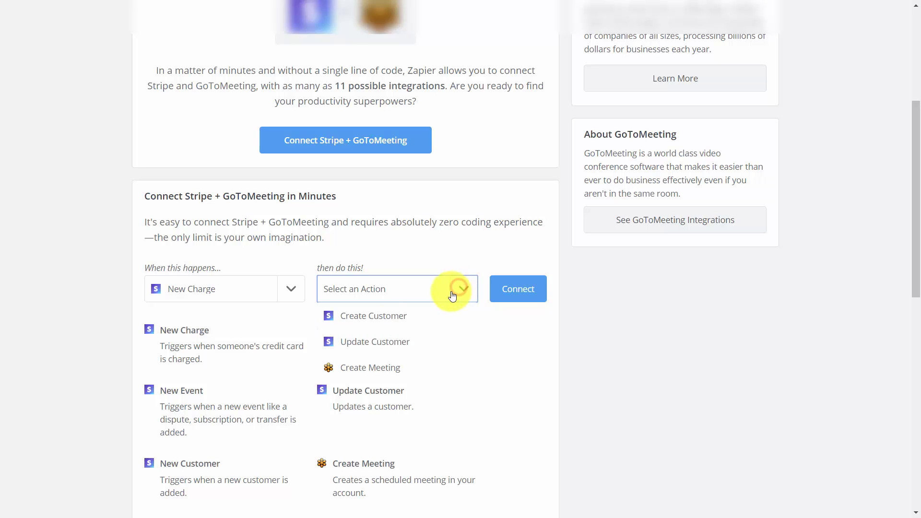
pyautogui.click(365, 369)
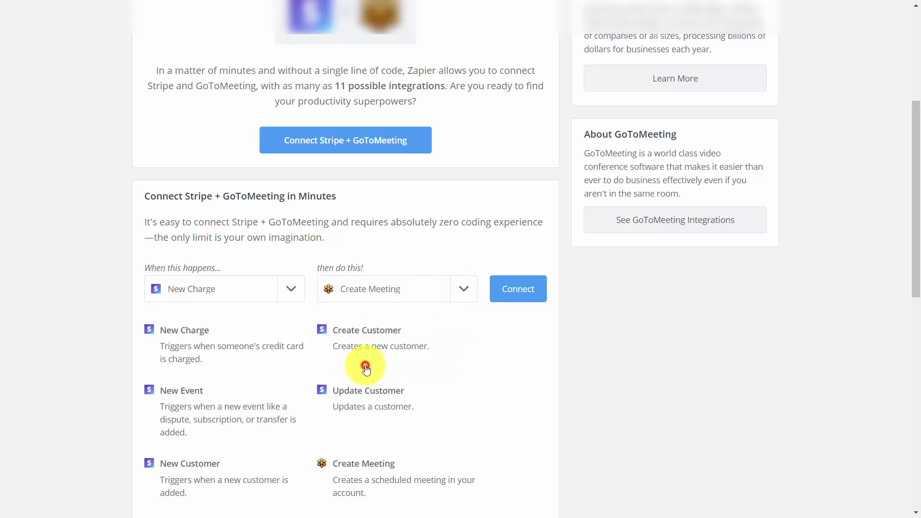
pyautogui.click(514, 302)
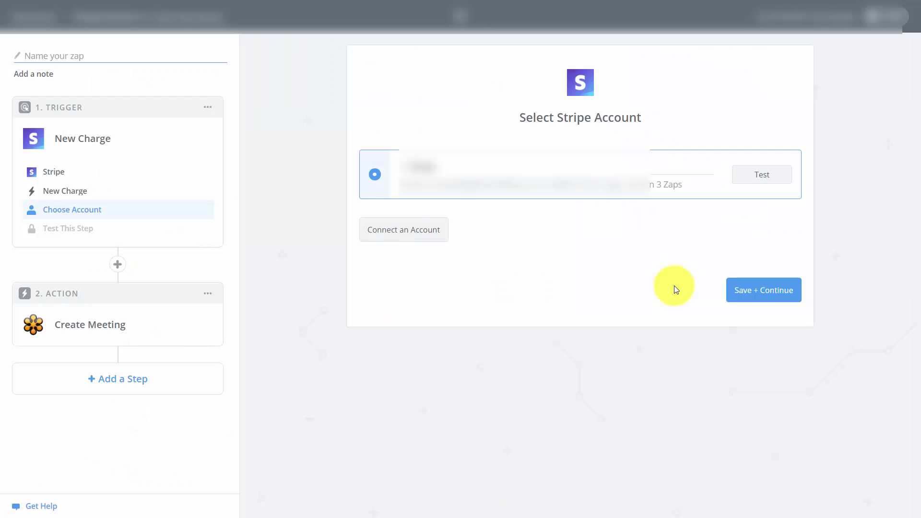
# - Save the Stripe account for the GoToMeeting zap, and exclude failed charges from its trigger with Charge A as the sample
pyautogui.click(757, 300)
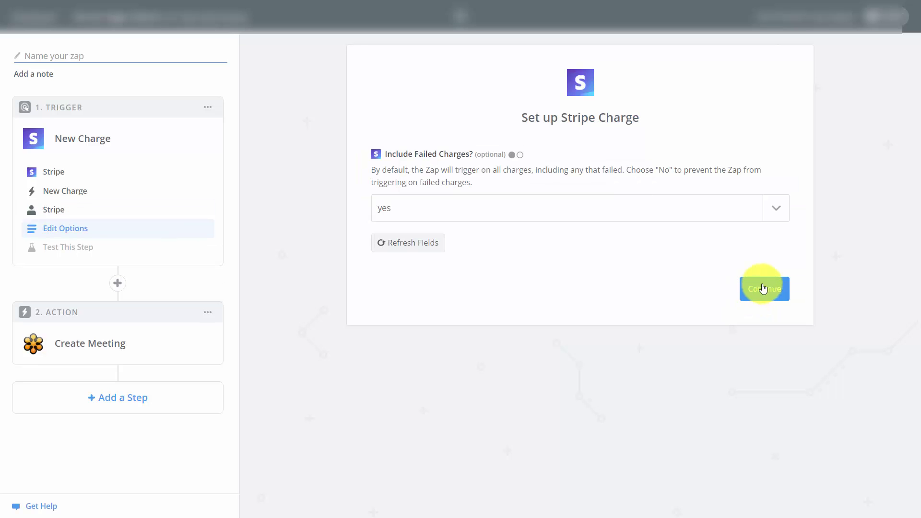
pyautogui.click(777, 209)
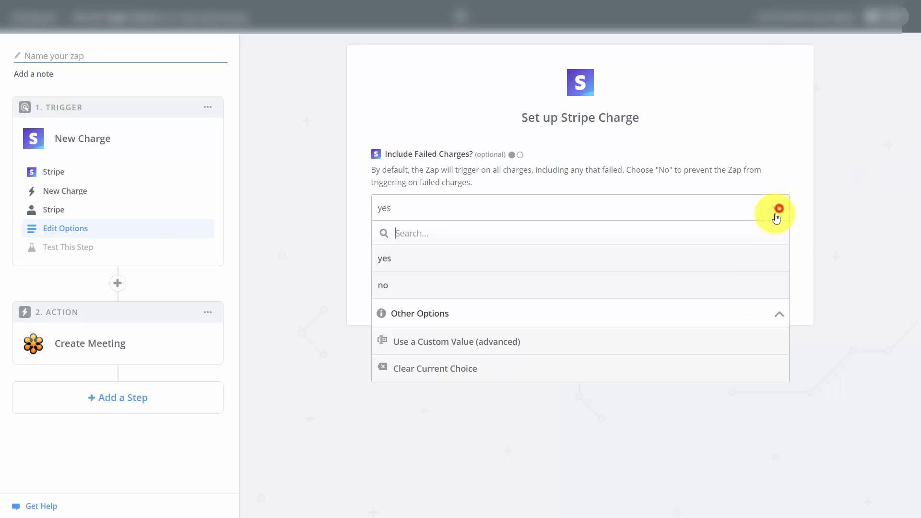
pyautogui.click(525, 296)
pyautogui.click(754, 287)
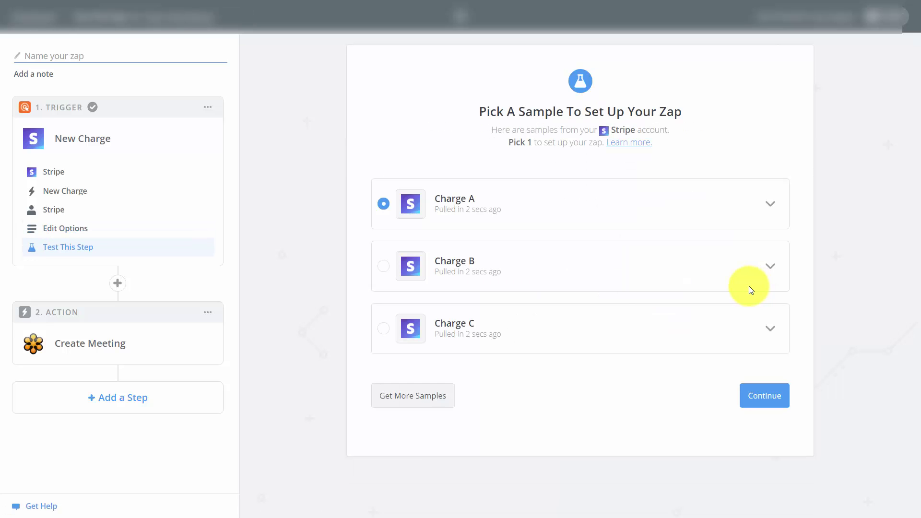
pyautogui.click(759, 390)
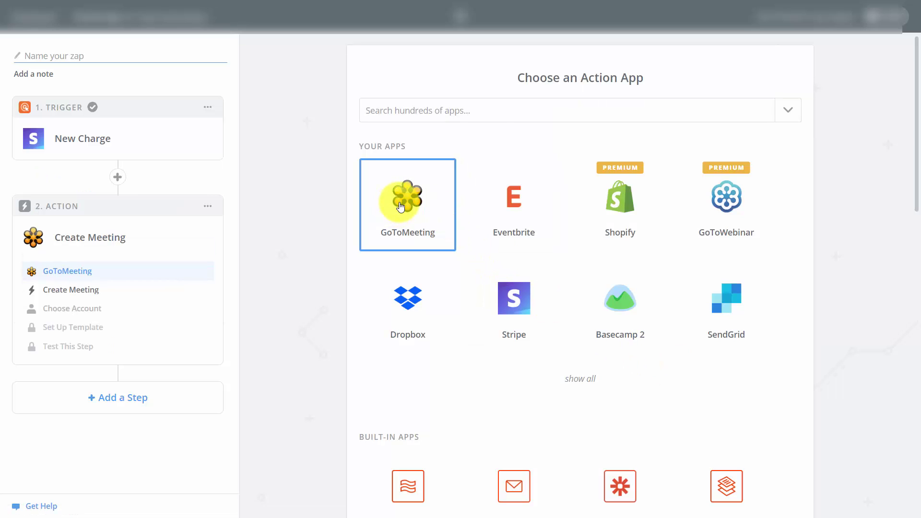
# - Choose the GoToMeeting Create Meeting action, then test and save the connected GoToMeeting account for it
pyautogui.click(401, 206)
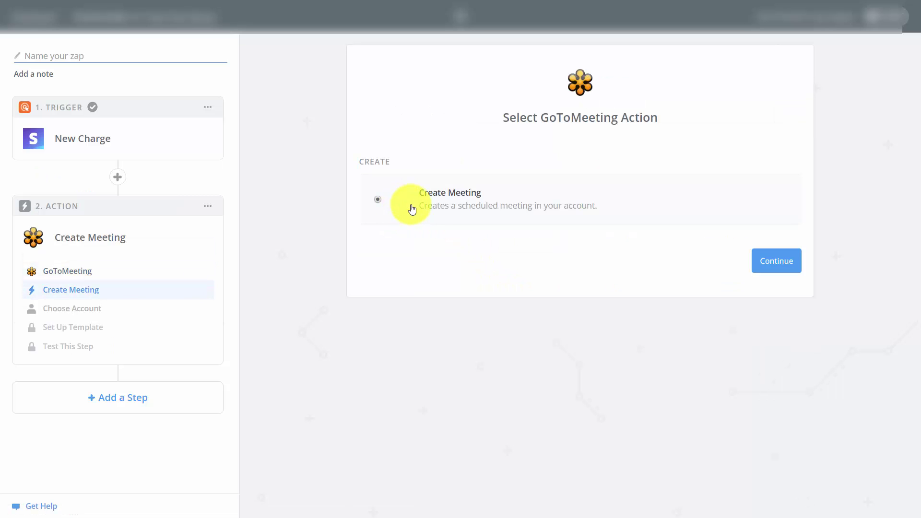
pyautogui.click(763, 272)
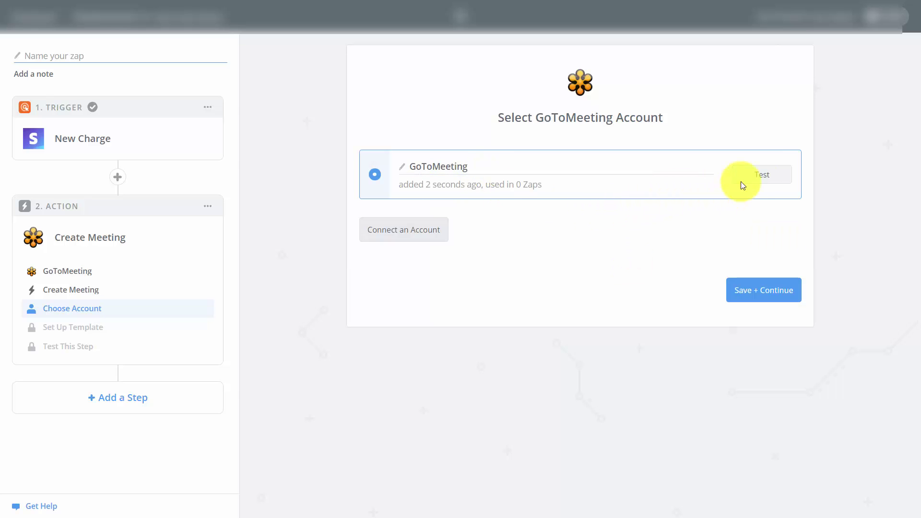
pyautogui.click(757, 176)
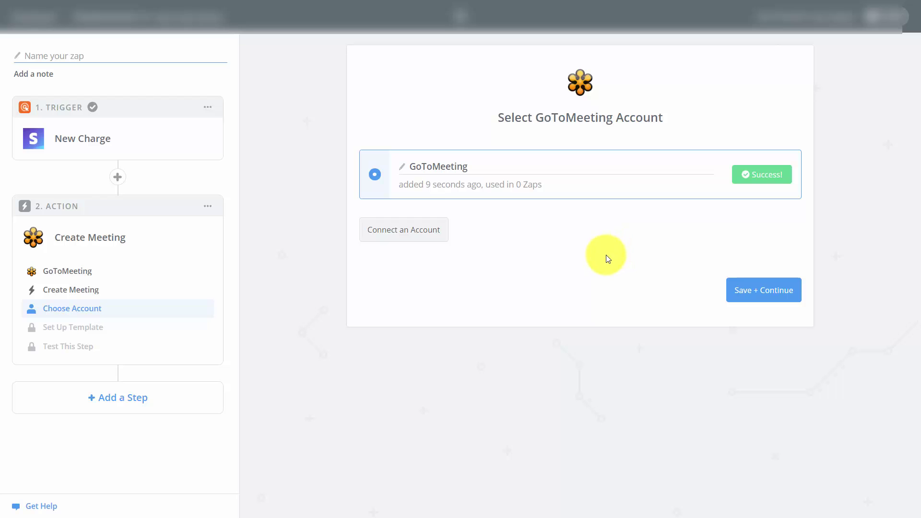
pyautogui.click(743, 291)
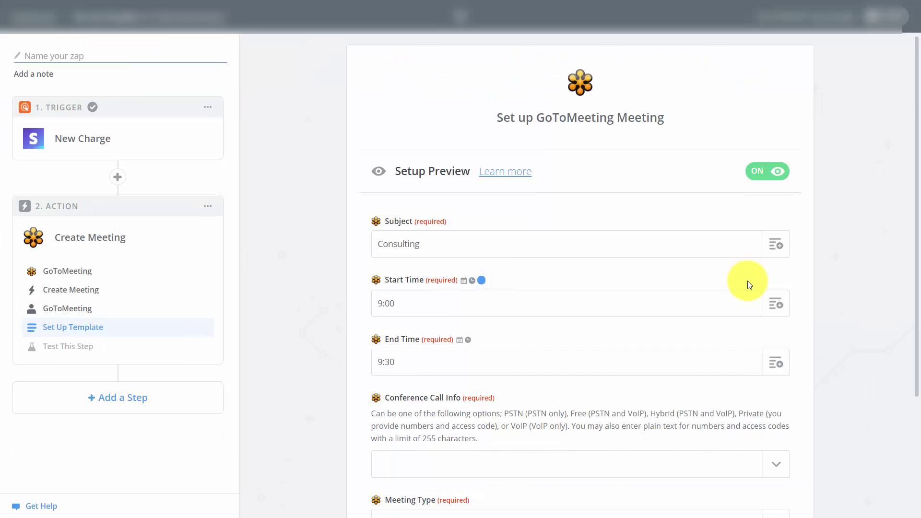
# - Complete the Consulting meeting template for 9:00 to 9:30 with Free conference call info and Immediate type, and send a test meeting to GoToMeeting
pyautogui.scroll(-3, 725, 314)
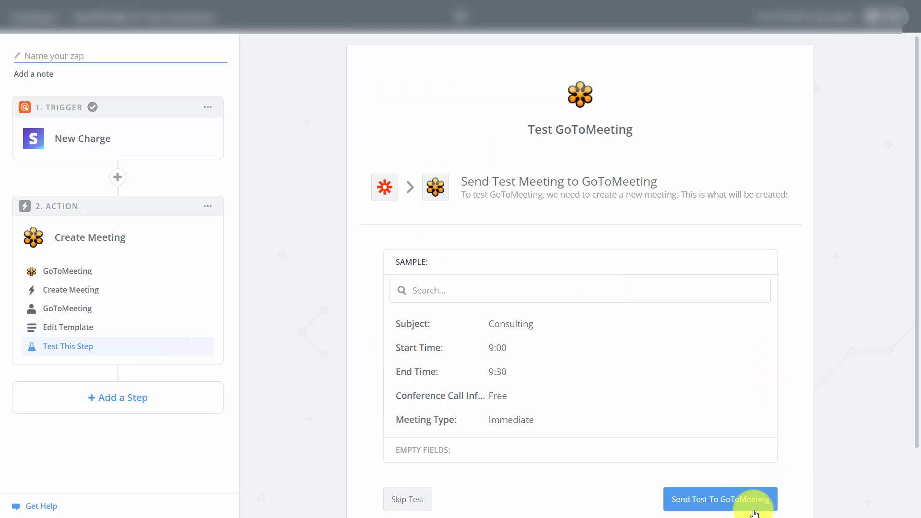
pyautogui.click(749, 497)
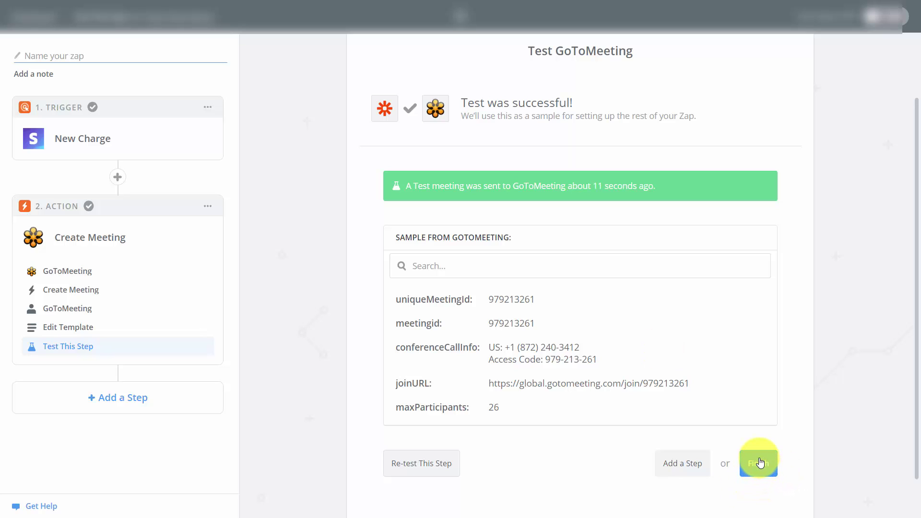
pyautogui.click(760, 463)
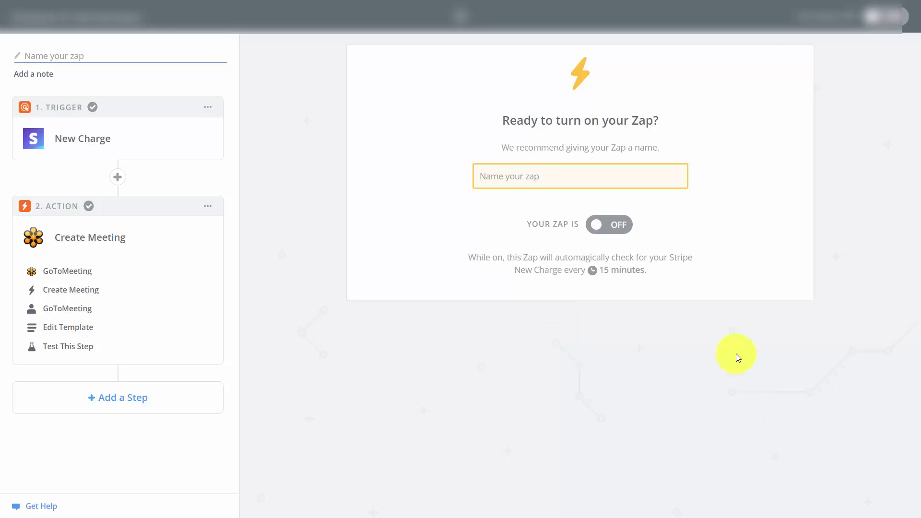
# - Name the zap Purchase Consulting and turn it on
pyautogui.click(523, 178)
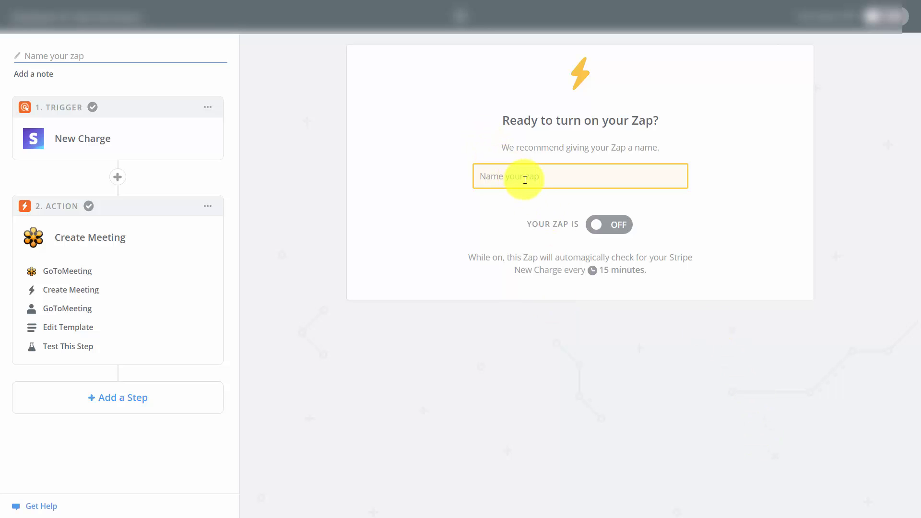
pyautogui.write('Purchase Consulting')
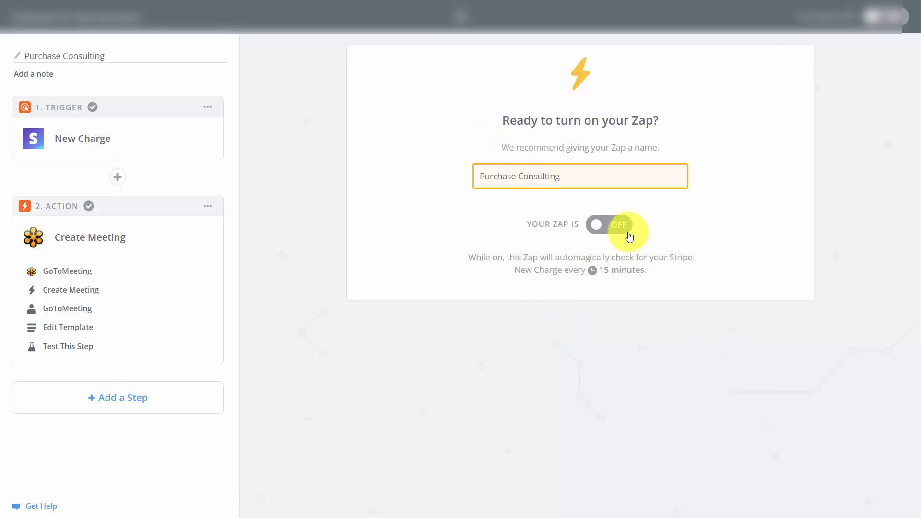
pyautogui.click(621, 228)
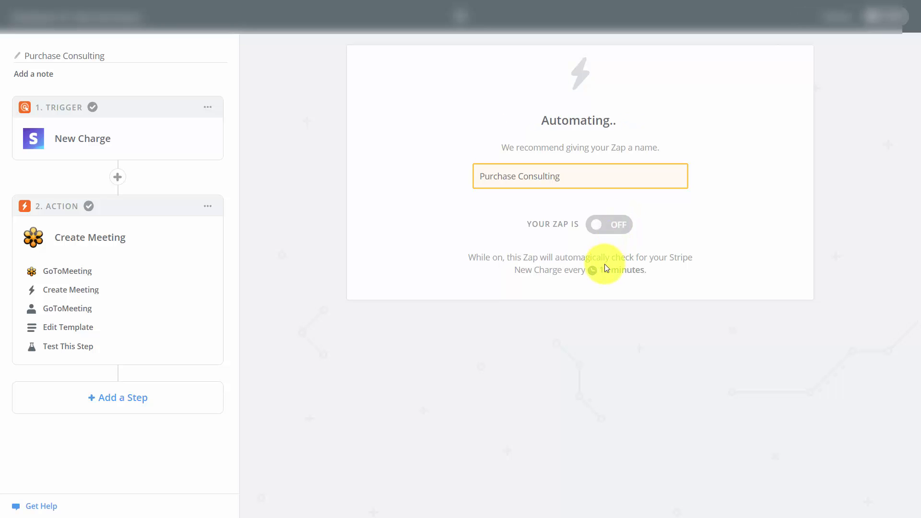